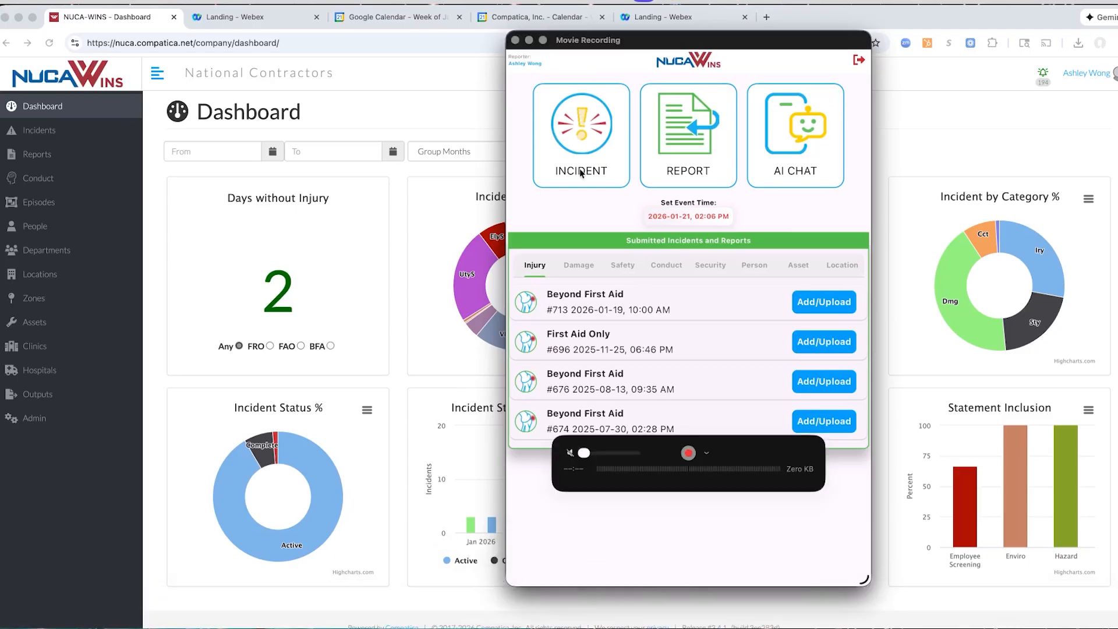
Search the utility strike's assets for "ex" and set the crew size affected by the workstop to 4
{"action": "left_click_drag", "start_coordinate": [652, 39], "coordinate": [564, 45]}
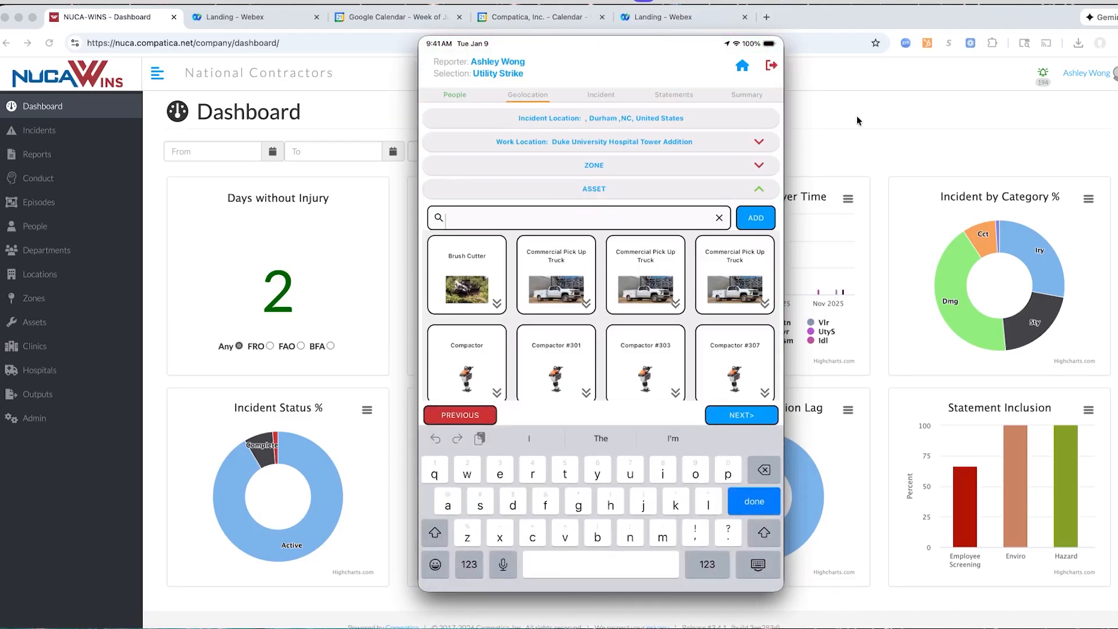
{"action": "type", "text": "ex"}
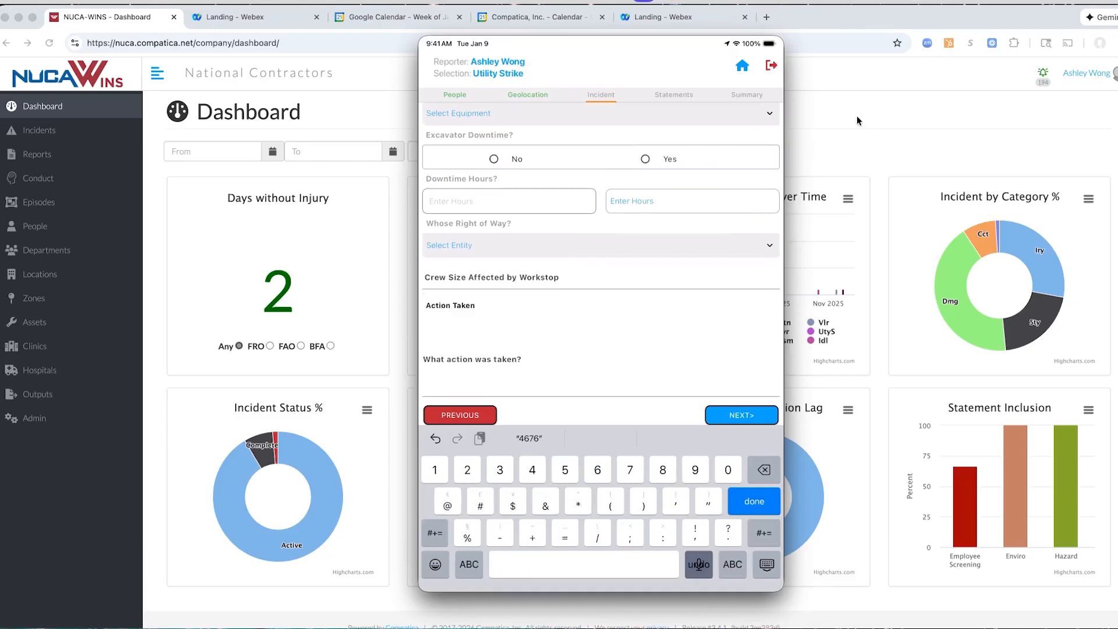
{"action": "type", "text": "4"}
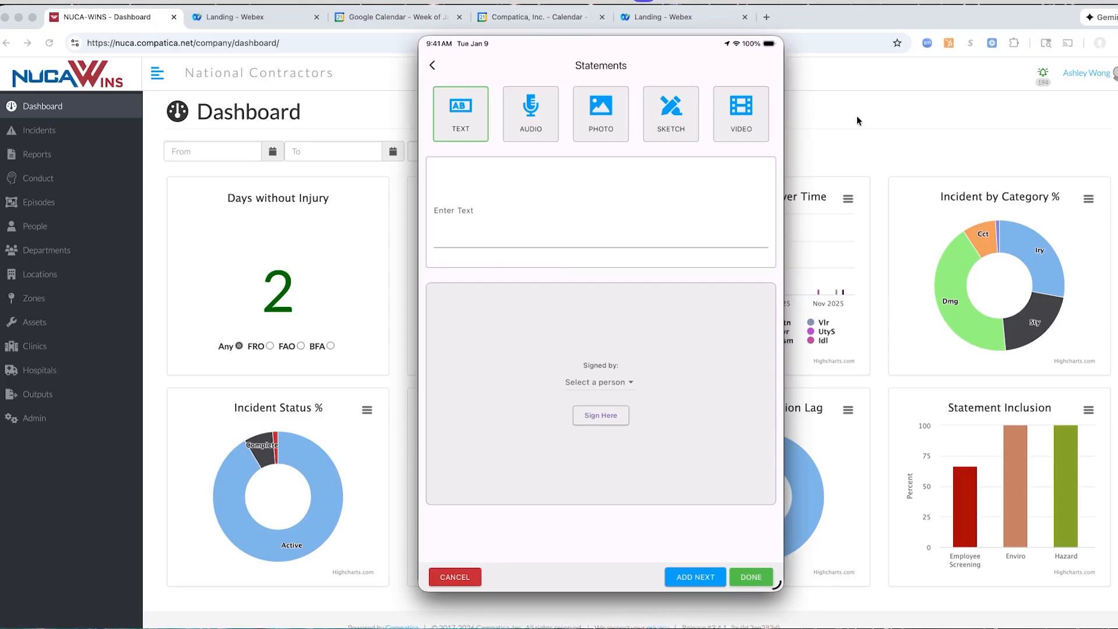
Dictate a text statement about the excavator striking an unmarked natural gas line, a small explosion and fire, no injuries, and calls to 811 and 911
{"action": "left_click", "coordinate": [600, 211]}
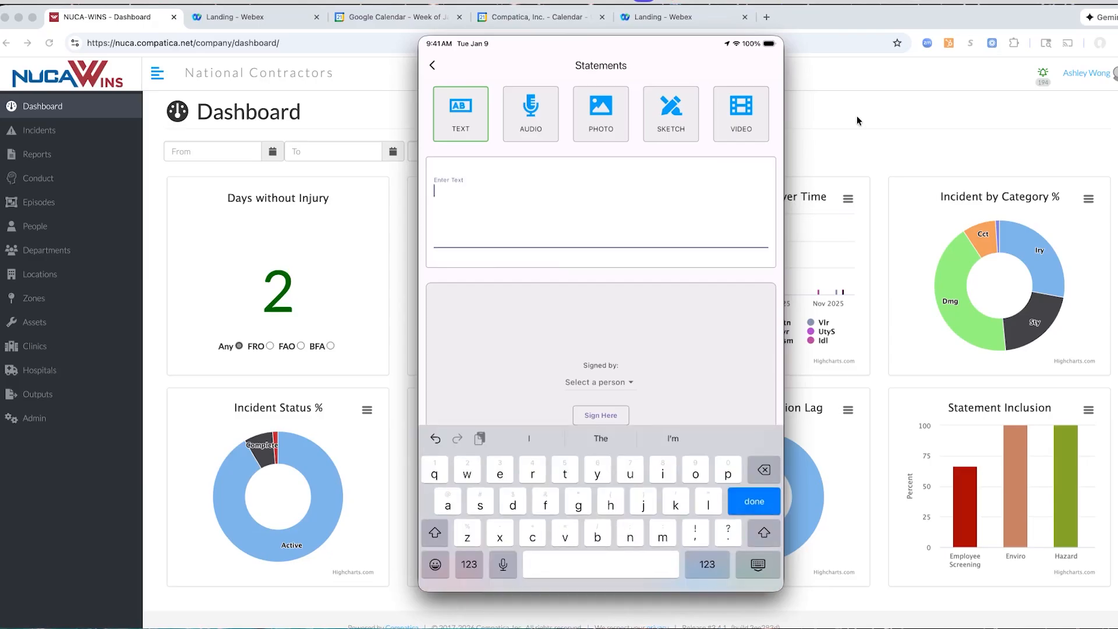
{"action": "left_click", "coordinate": [503, 564]}
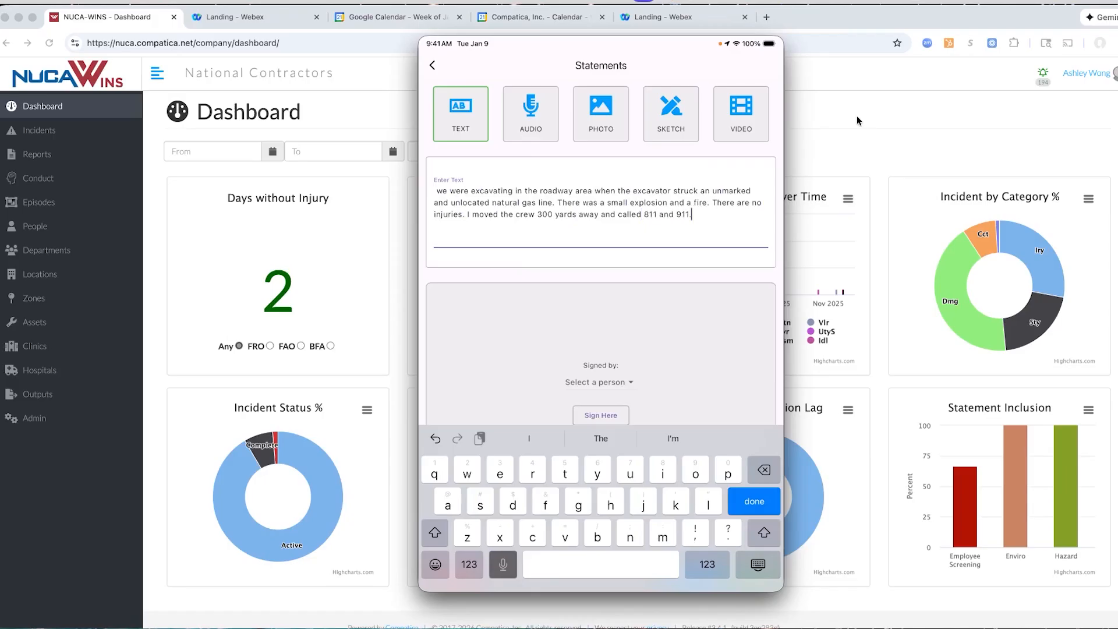
{"action": "key", "text": "Return"}
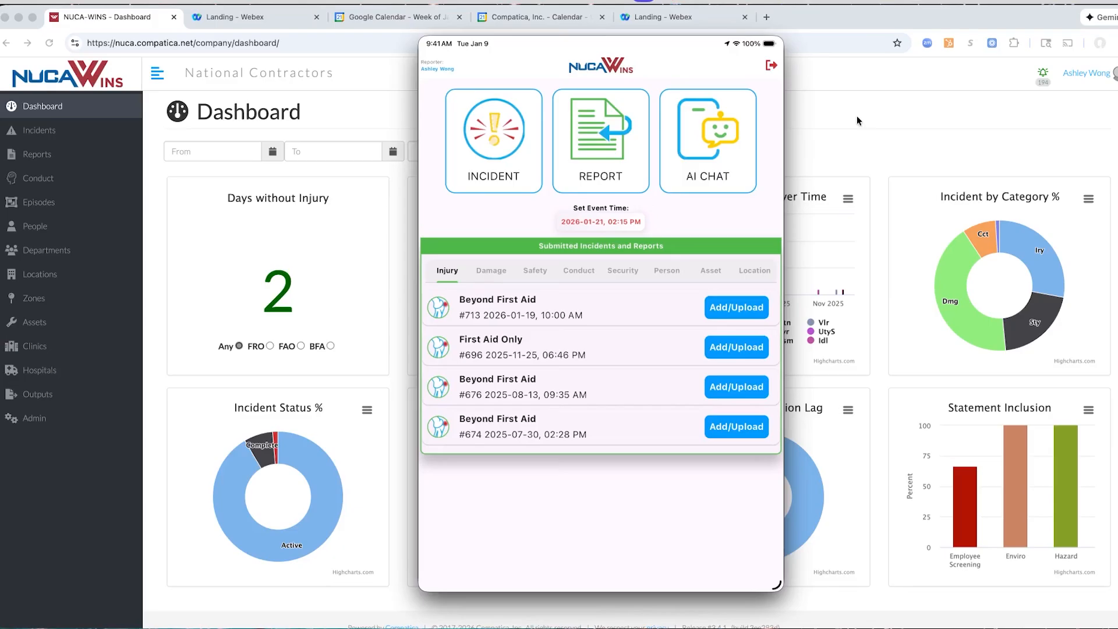
Hide the mirrored tablet, return to the web dashboard and open Utility Strike incident 716 from the incident list
{"action": "key", "text": "super+h"}
{"action": "left_click", "coordinate": [319, 110]}
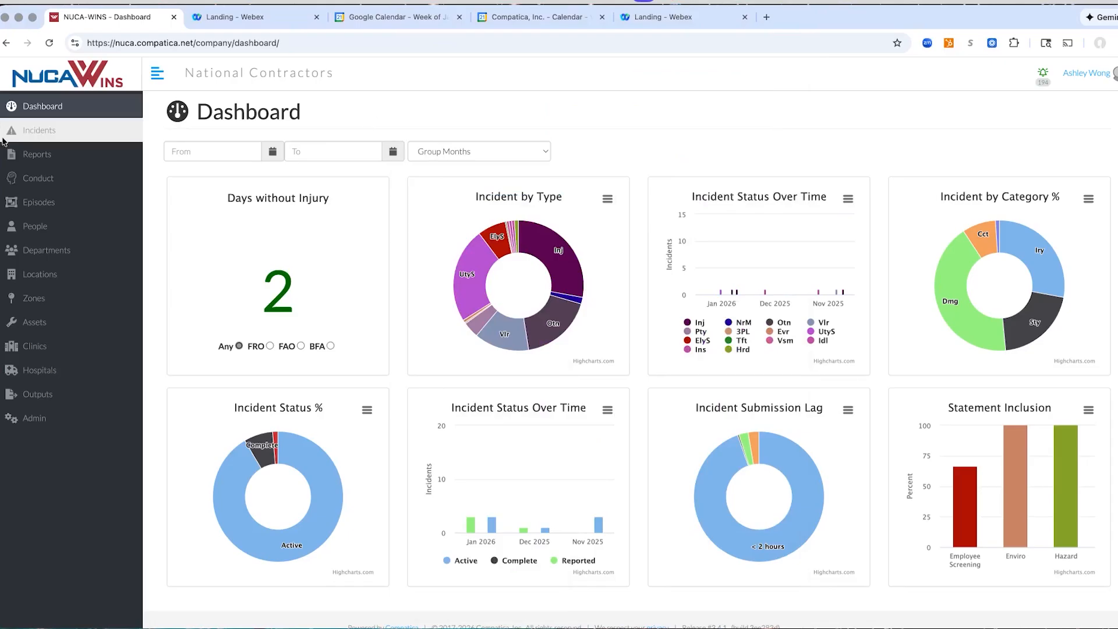
{"action": "left_click", "coordinate": [18, 135]}
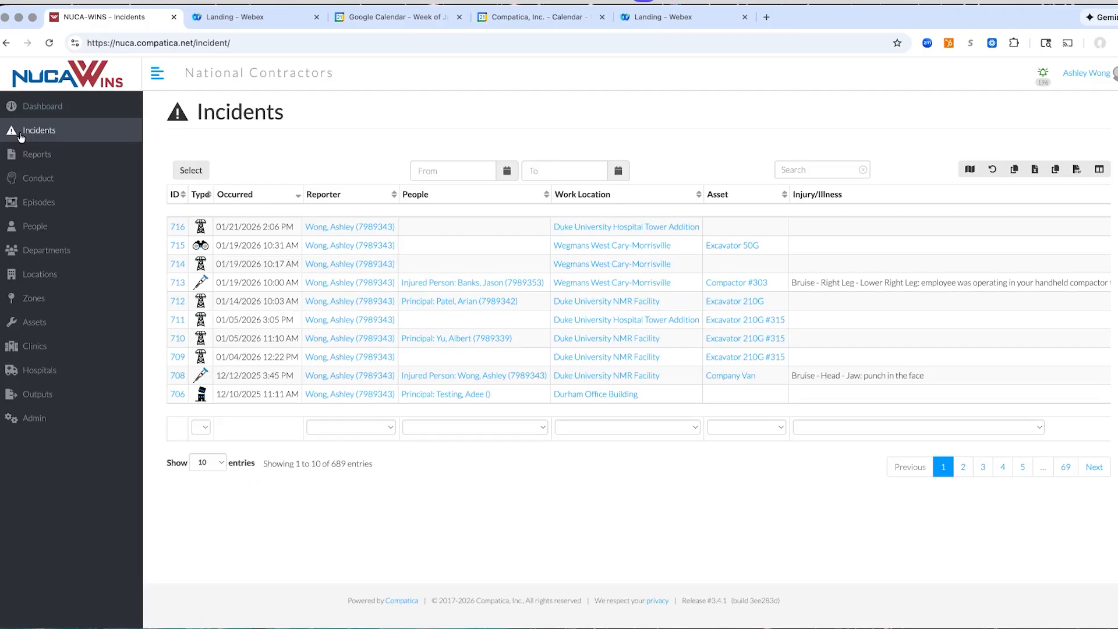
{"action": "left_click", "coordinate": [176, 228]}
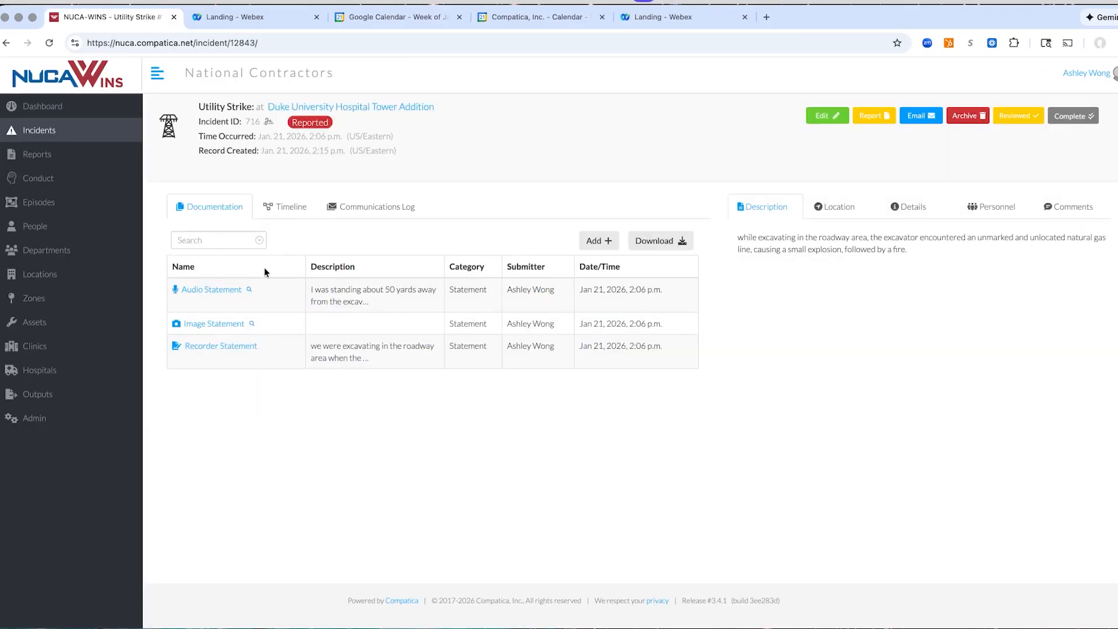
Preview the incident's recorder and audio statements, read the audio transcript and play part of the recording
{"action": "mouse_move", "coordinate": [213, 325]}
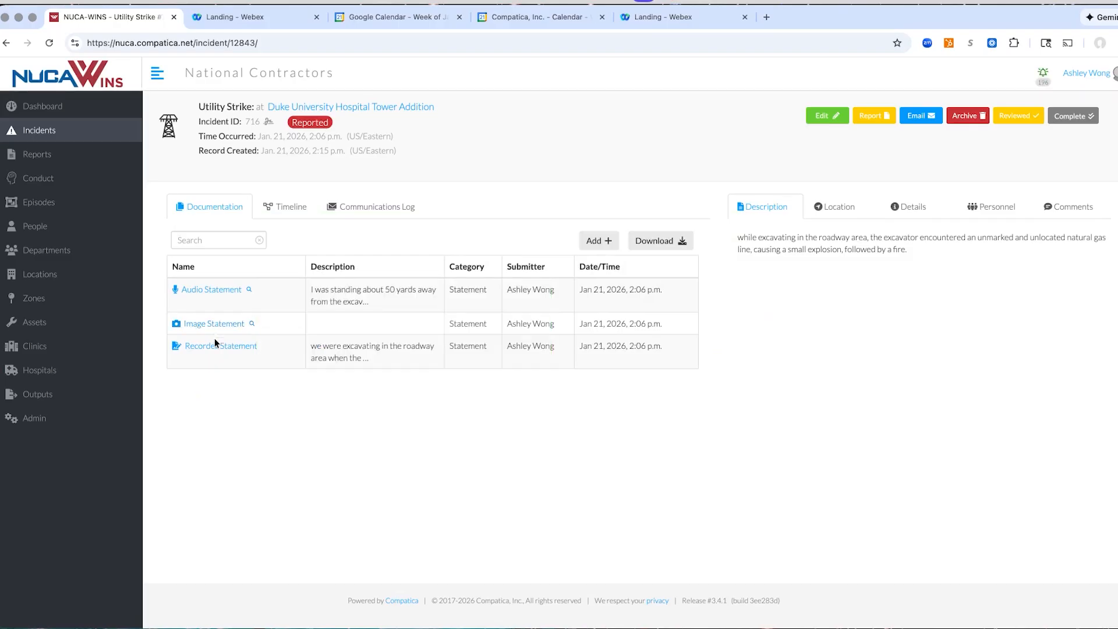
{"action": "mouse_move", "coordinate": [215, 351]}
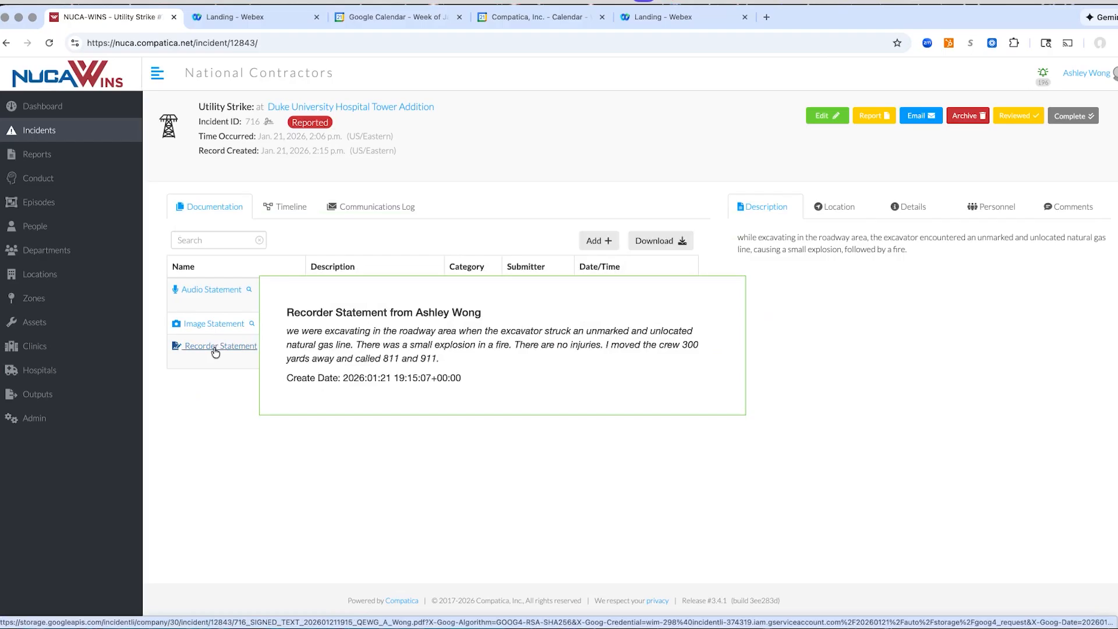
{"action": "mouse_move", "coordinate": [214, 289]}
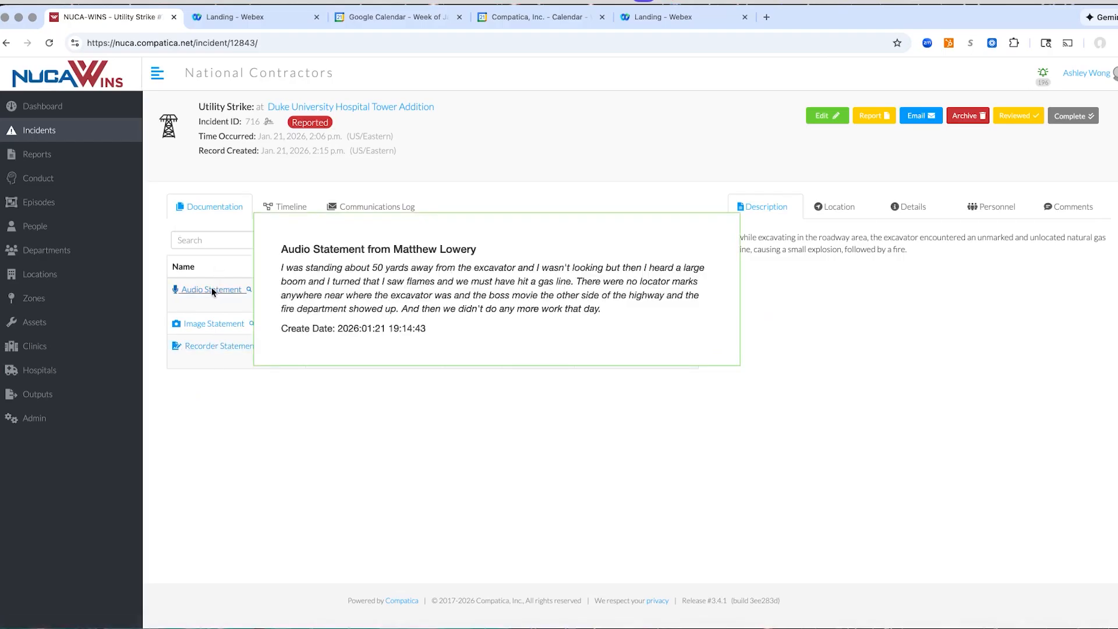
{"action": "left_click", "coordinate": [211, 289]}
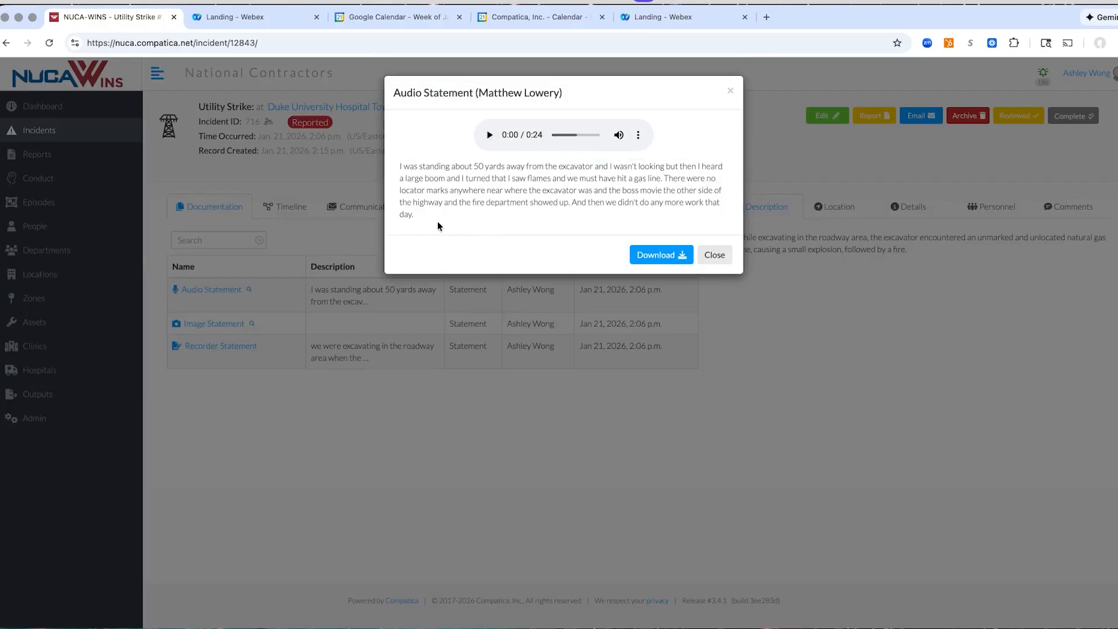
{"action": "left_click_drag", "start_coordinate": [399, 167], "coordinate": [497, 218]}
{"action": "left_click", "coordinate": [489, 222]}
{"action": "left_click", "coordinate": [489, 135]}
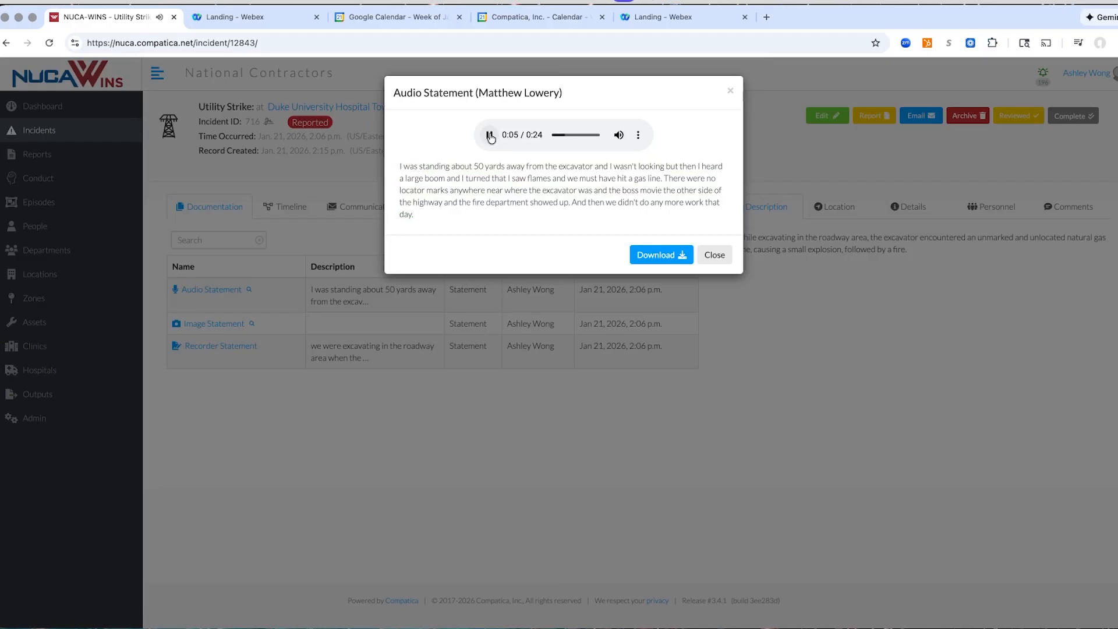
{"action": "left_click", "coordinate": [490, 136]}
{"action": "left_click", "coordinate": [731, 92]}
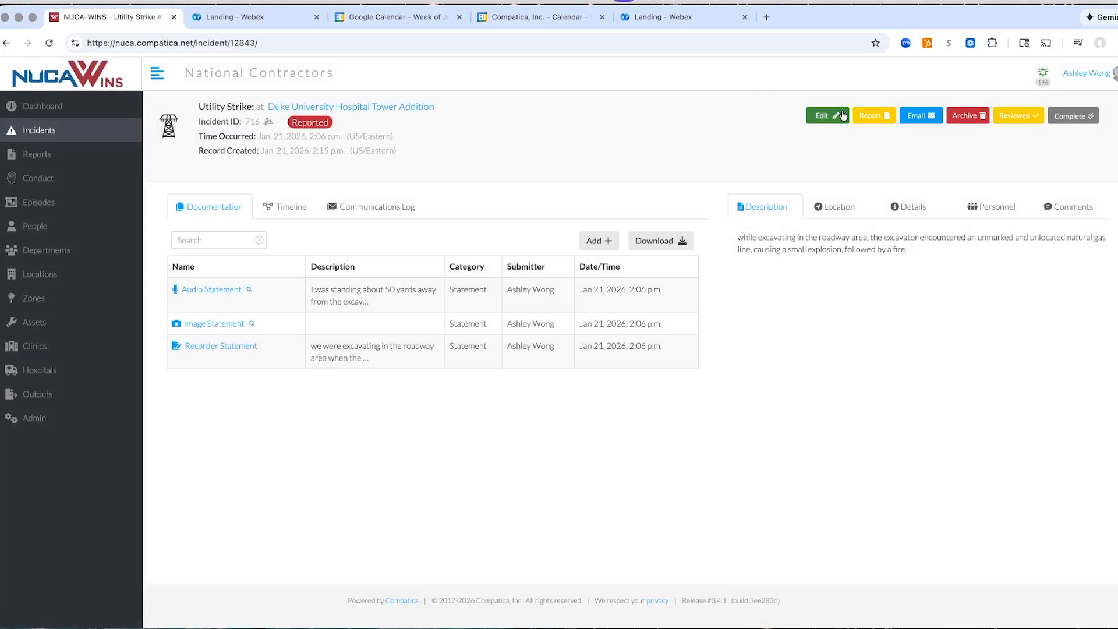
Edit the utility strike record and set the specified downtime cost to 4350 USD
{"action": "left_click", "coordinate": [824, 118]}
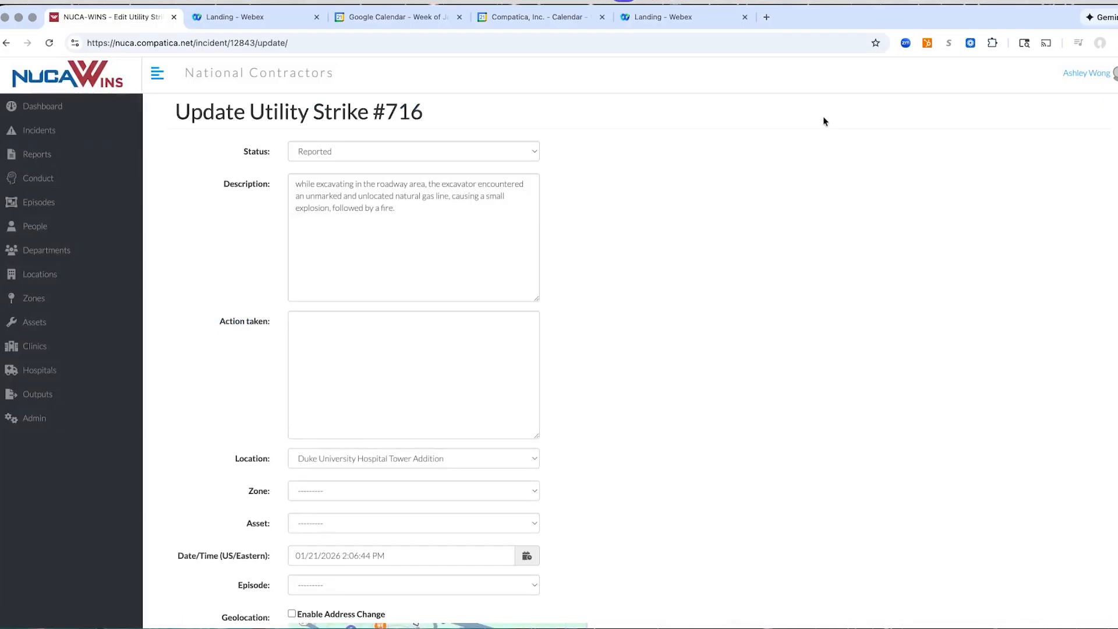
{"action": "scroll", "coordinate": [511, 322], "scroll_direction": "down", "scroll_amount": 9}
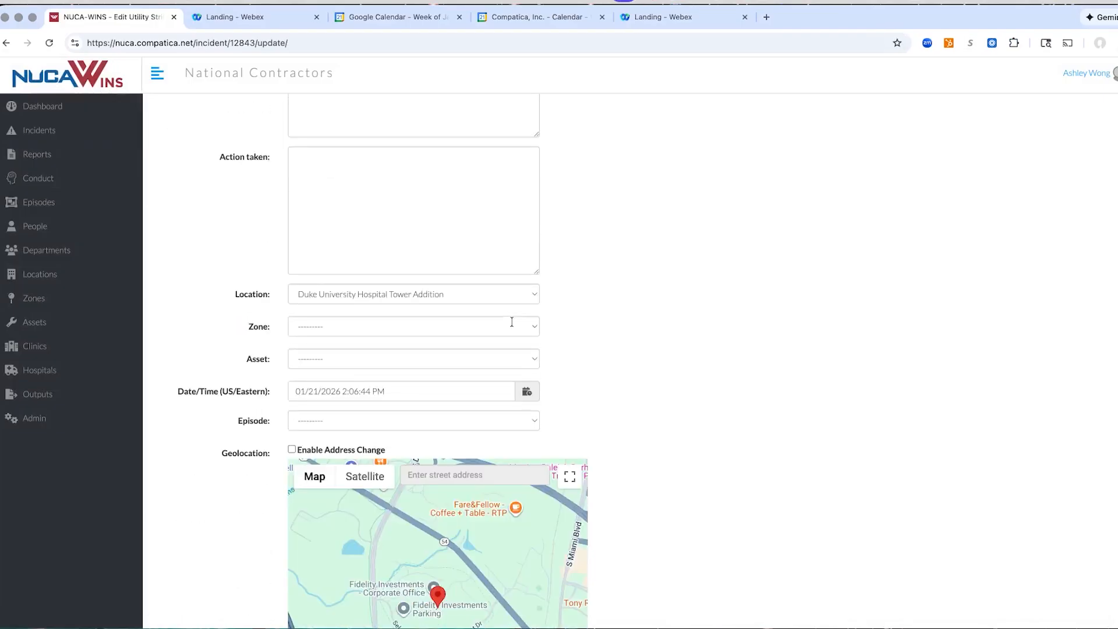
{"action": "scroll", "coordinate": [512, 324], "scroll_direction": "down", "scroll_amount": 12}
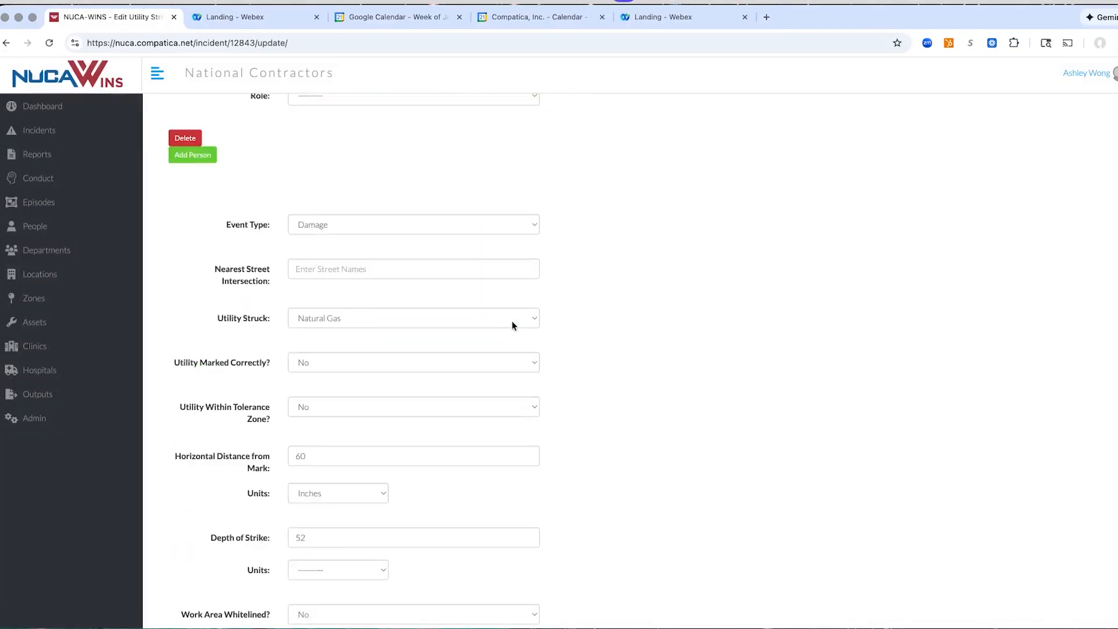
{"action": "scroll", "coordinate": [577, 320], "scroll_direction": "down", "scroll_amount": 5}
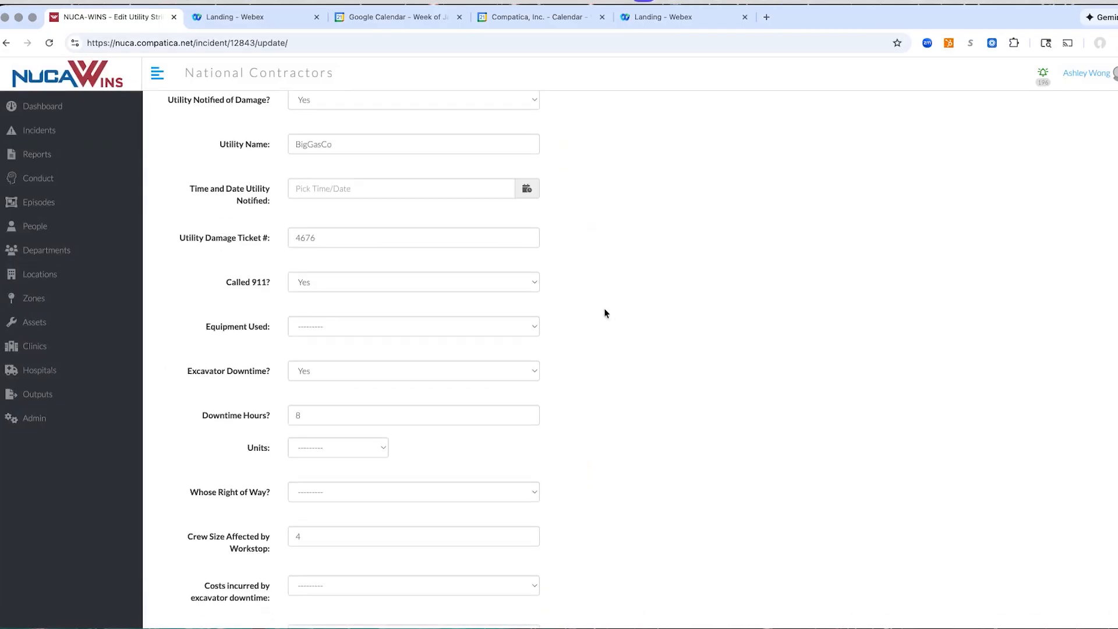
{"action": "scroll", "coordinate": [591, 314], "scroll_direction": "down", "scroll_amount": 5}
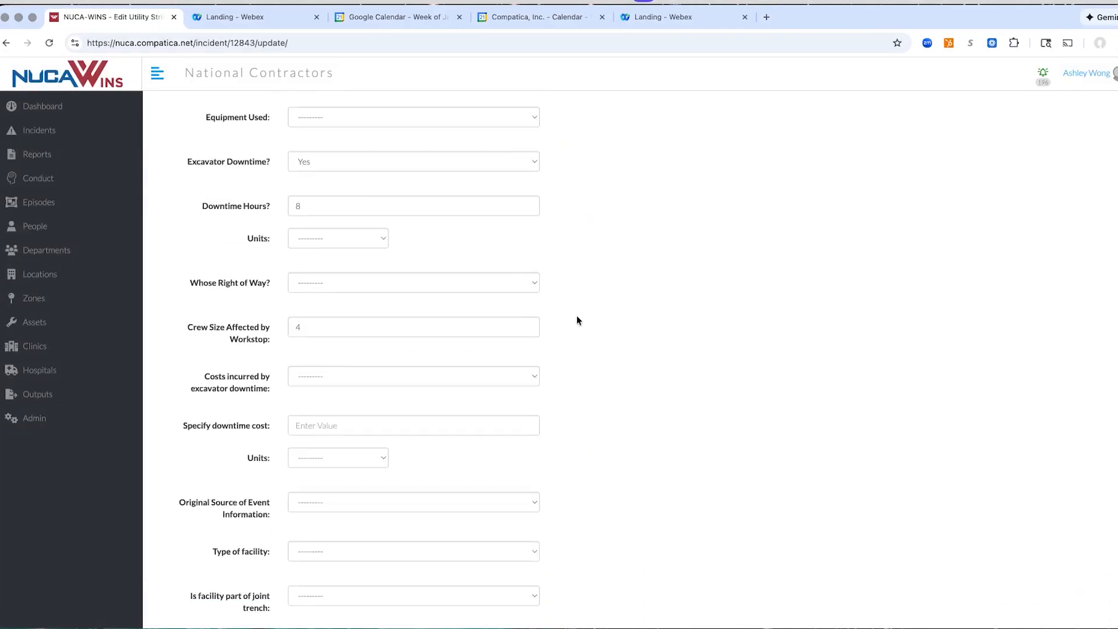
{"action": "scroll", "coordinate": [577, 319], "scroll_direction": "down", "scroll_amount": 3}
{"action": "scroll", "coordinate": [578, 320], "scroll_direction": "up", "scroll_amount": 1}
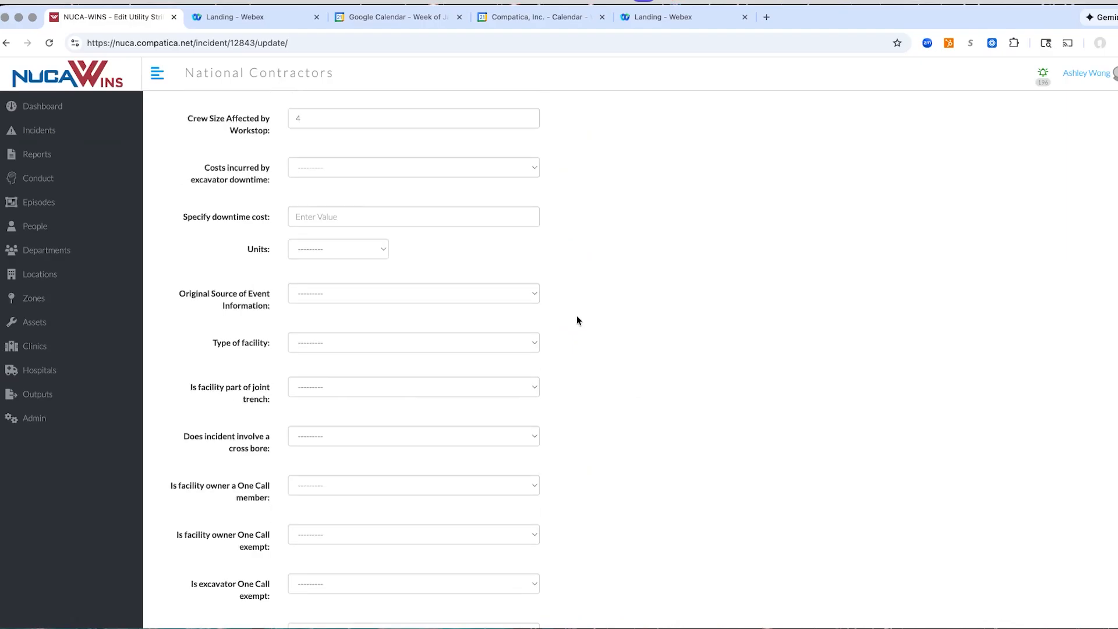
{"action": "left_click", "coordinate": [394, 216]}
{"action": "type", "text": "4350"}
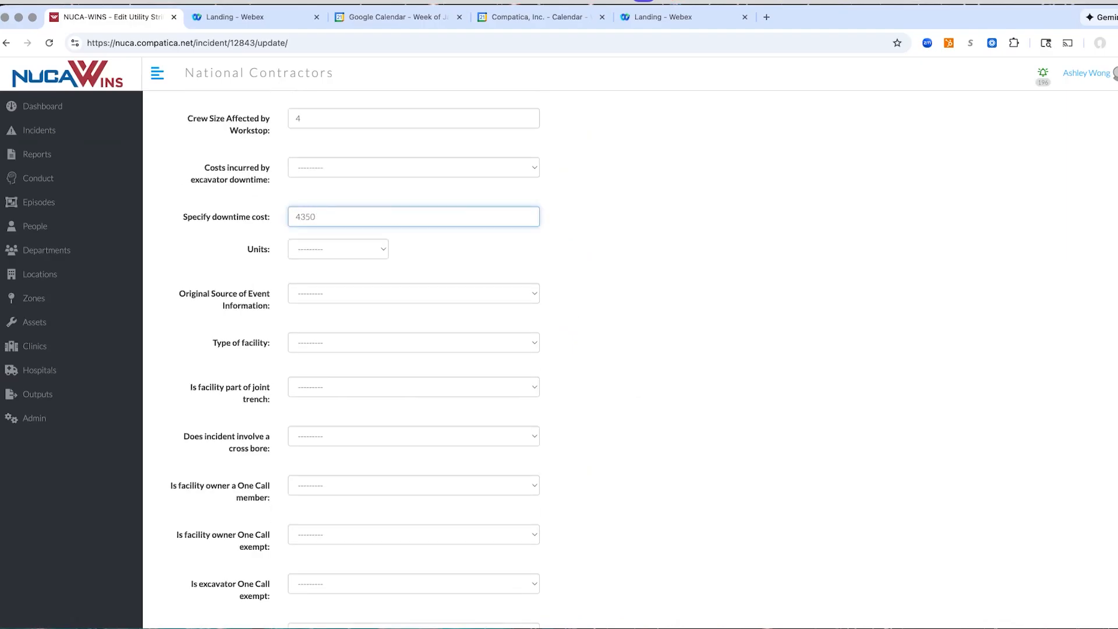
{"action": "left_click", "coordinate": [361, 248]}
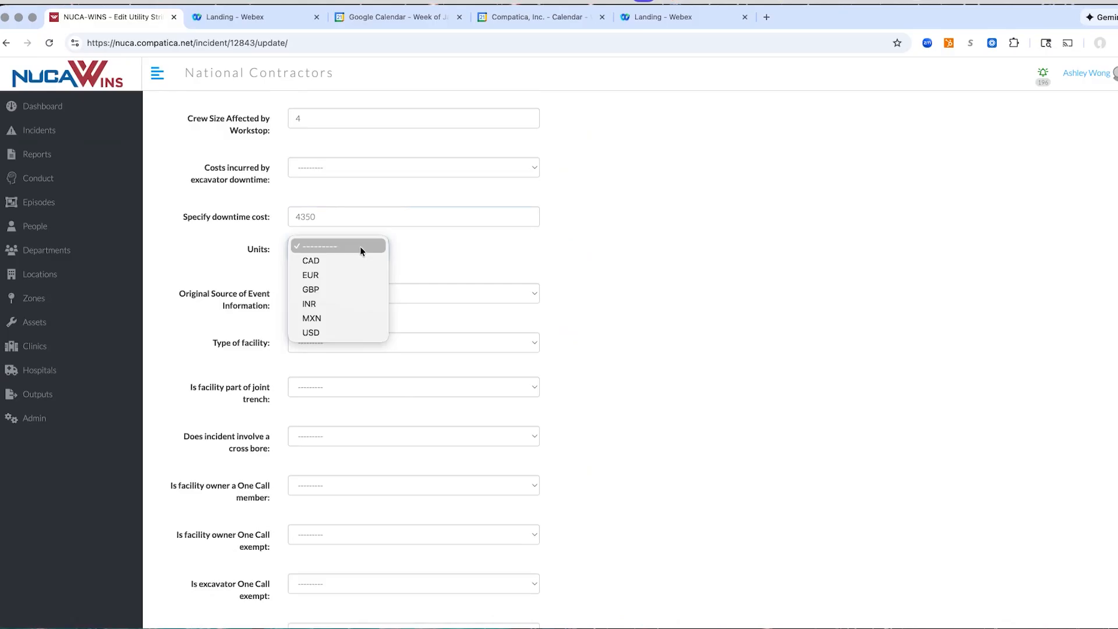
{"action": "left_click", "coordinate": [341, 332]}
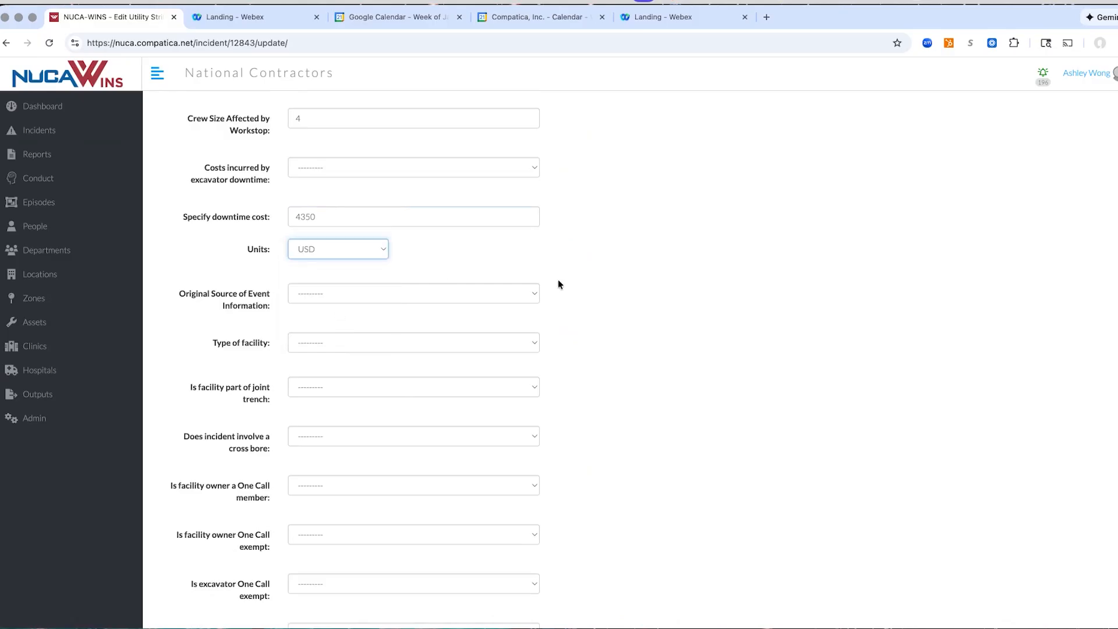
Set facility type to Distribution, joint trench to No, cross bore to No, and facility owner One Call membership to Yes
{"action": "left_click", "coordinate": [506, 348]}
{"action": "left_click", "coordinate": [491, 369]}
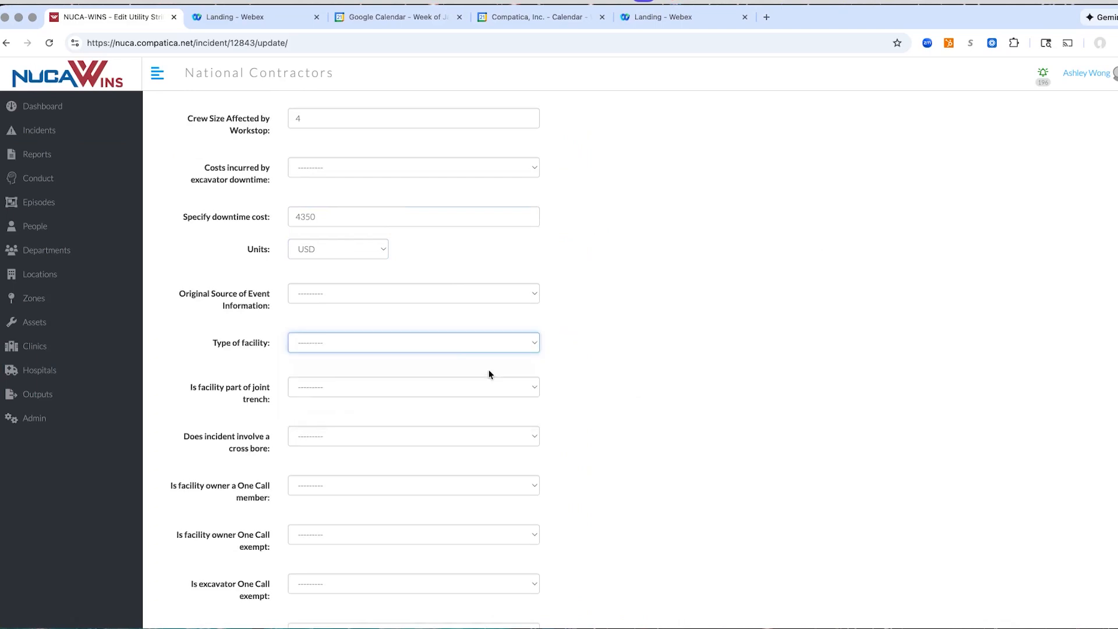
{"action": "left_click", "coordinate": [471, 393]}
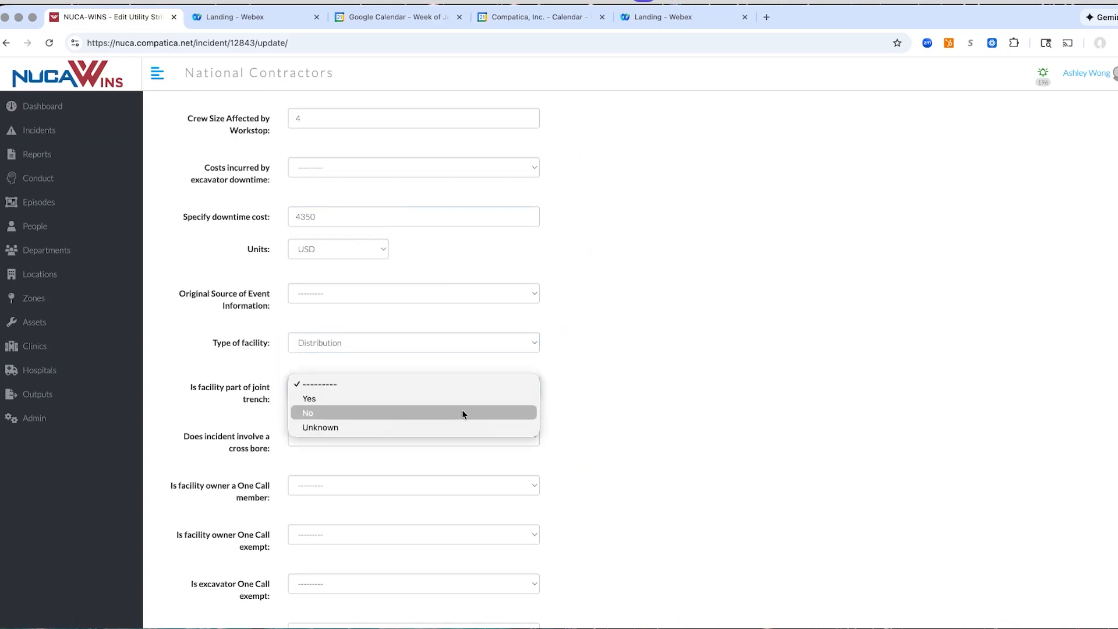
{"action": "left_click", "coordinate": [462, 411]}
{"action": "left_click", "coordinate": [452, 445]}
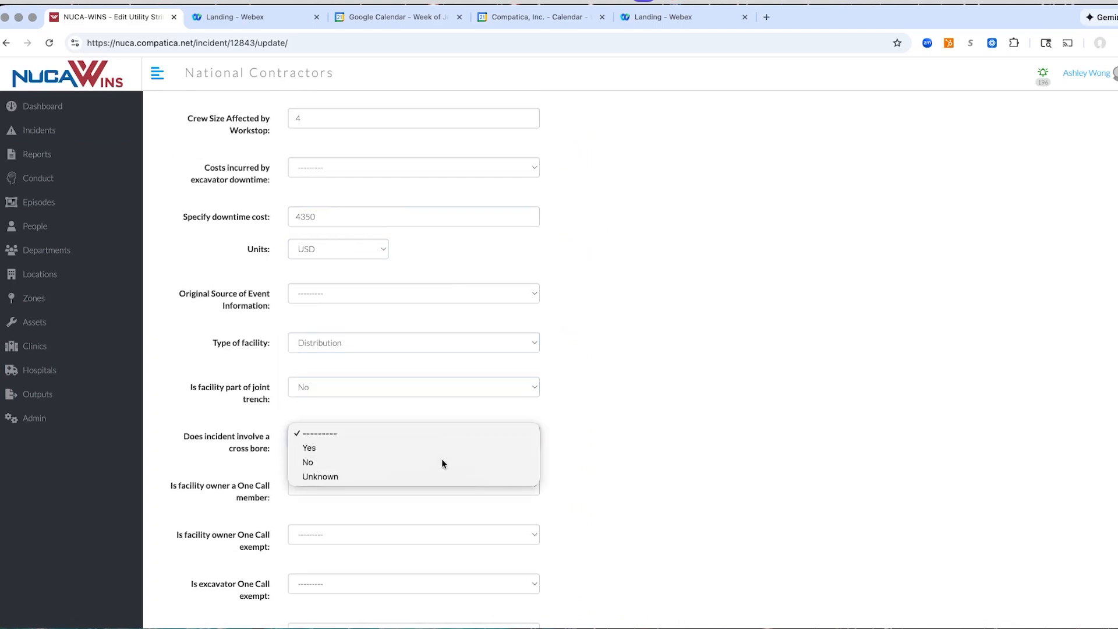
{"action": "left_click", "coordinate": [444, 460]}
{"action": "scroll", "coordinate": [591, 427], "scroll_direction": "down", "scroll_amount": 3}
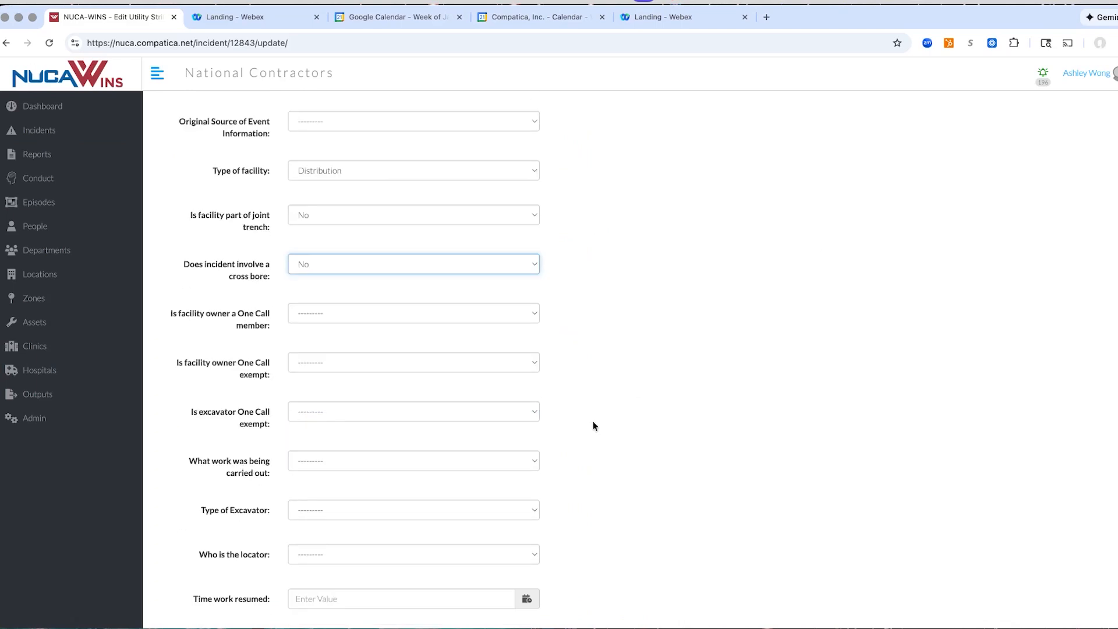
{"action": "left_click", "coordinate": [455, 306]}
{"action": "left_click", "coordinate": [450, 312]}
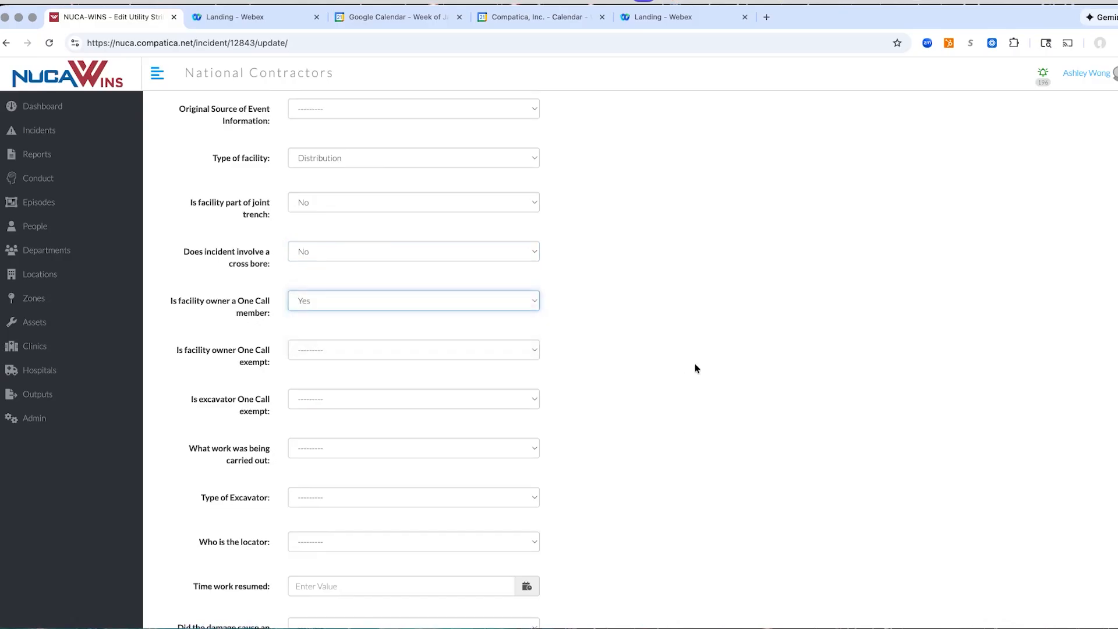
Set the cause of the utility strike to Facility Locator Errors, then save the record and exit the form
{"action": "scroll", "coordinate": [694, 363], "scroll_direction": "down", "scroll_amount": 7}
{"action": "scroll", "coordinate": [715, 341], "scroll_direction": "down", "scroll_amount": 4}
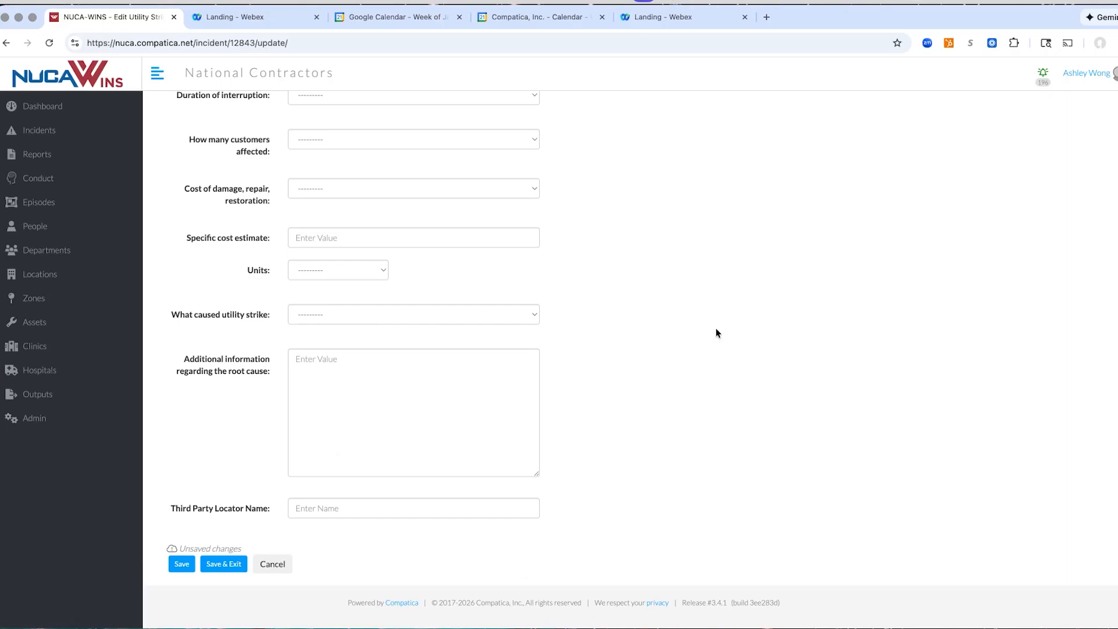
{"action": "left_click", "coordinate": [521, 321]}
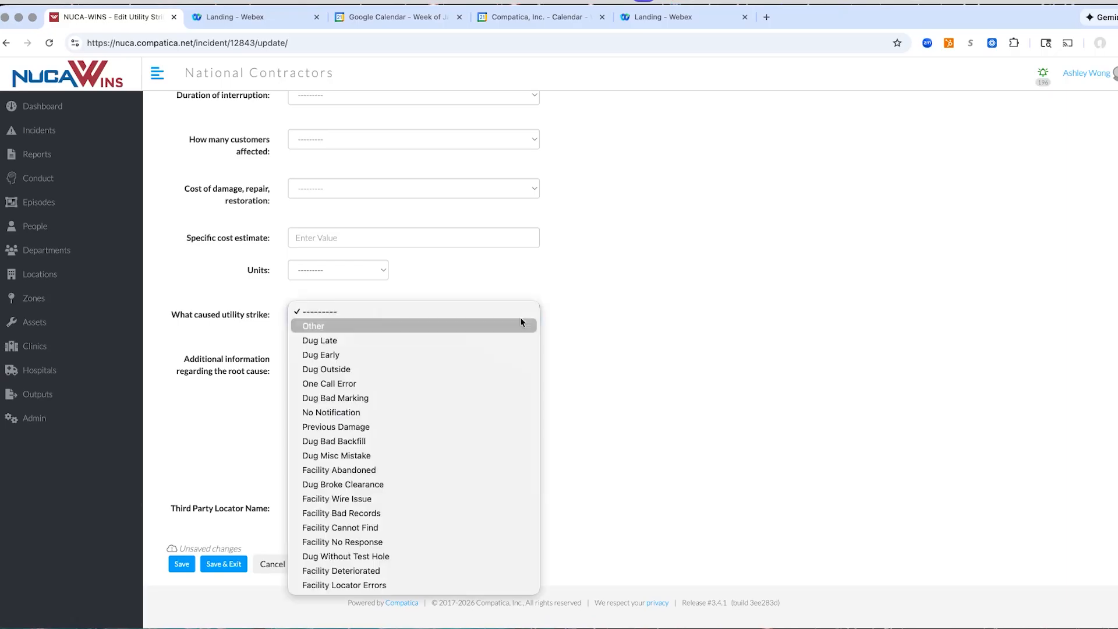
{"action": "left_click", "coordinate": [448, 585]}
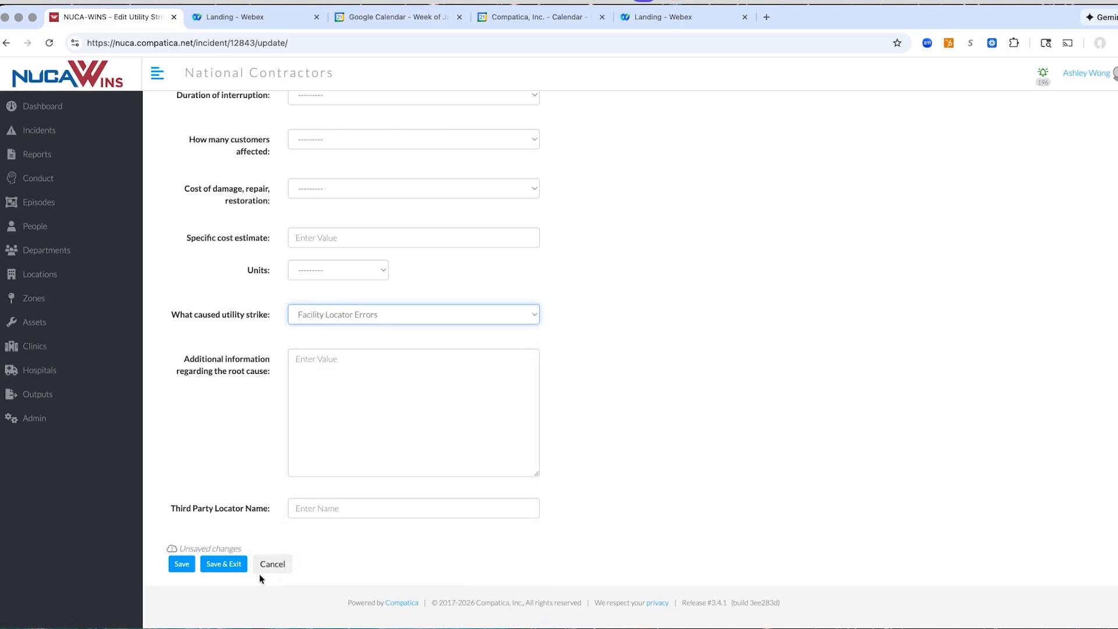
{"action": "left_click", "coordinate": [227, 566]}
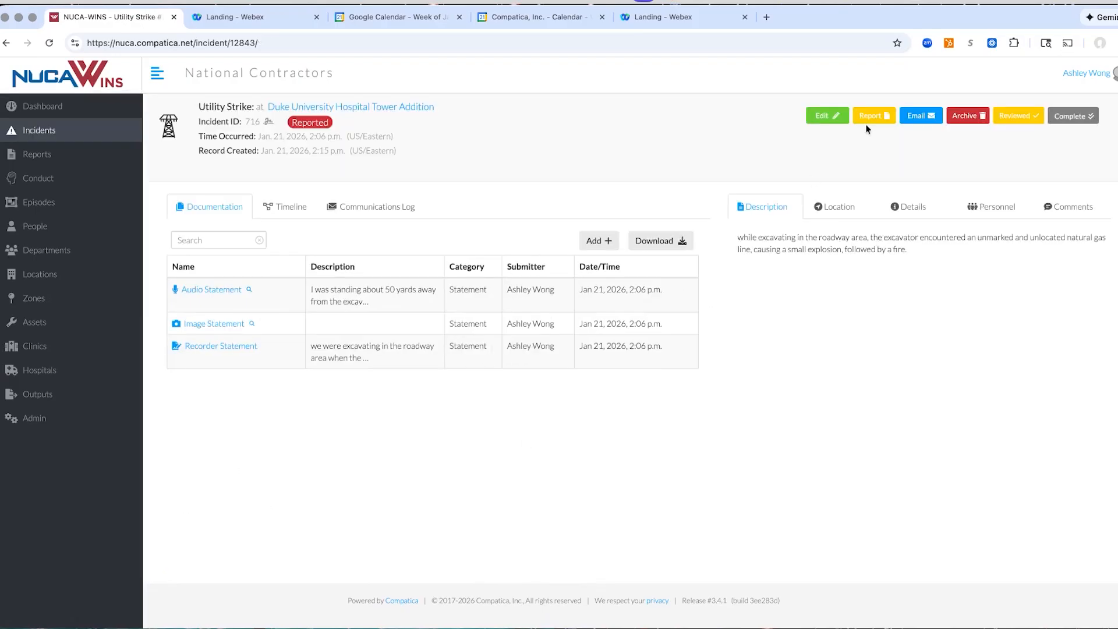
Generate and save an incident report with the header on every page and the audio, image and recorder statements included
{"action": "left_click", "coordinate": [883, 116]}
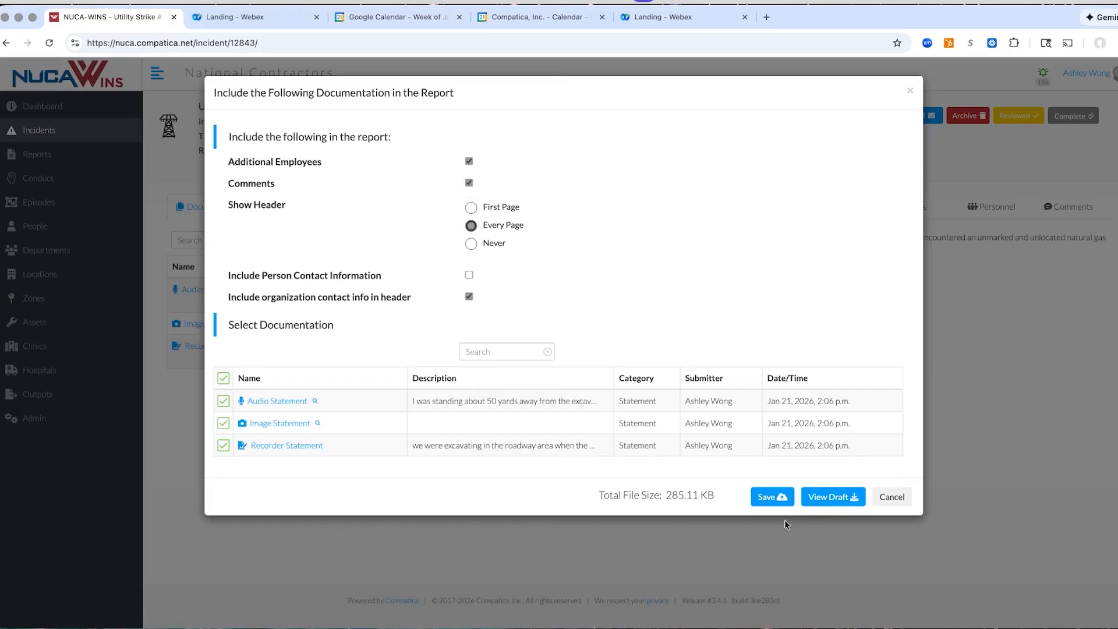
{"action": "left_click", "coordinate": [771, 501]}
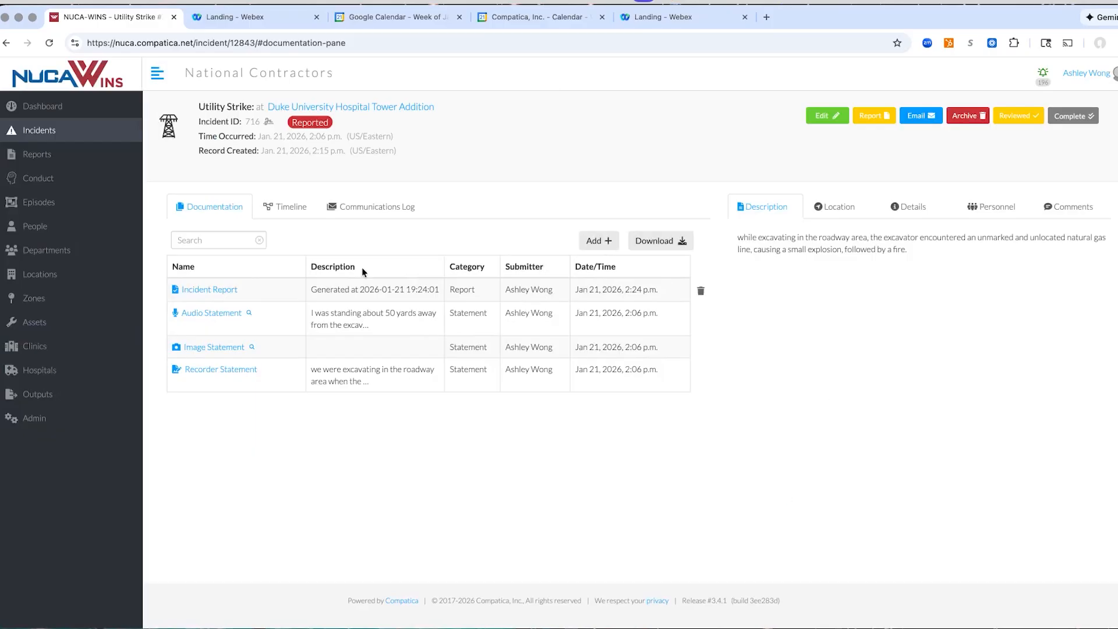
Open the generated incident report PDF and examine its organization information and the incident details of the utility strike
{"action": "mouse_move", "coordinate": [211, 296]}
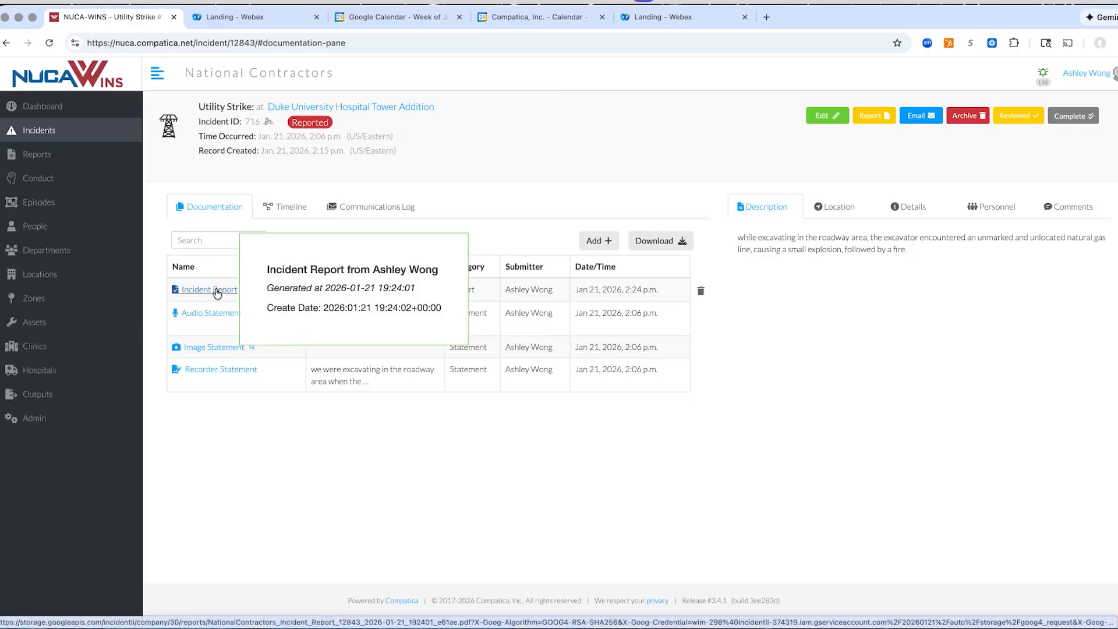
{"action": "left_click", "coordinate": [216, 291]}
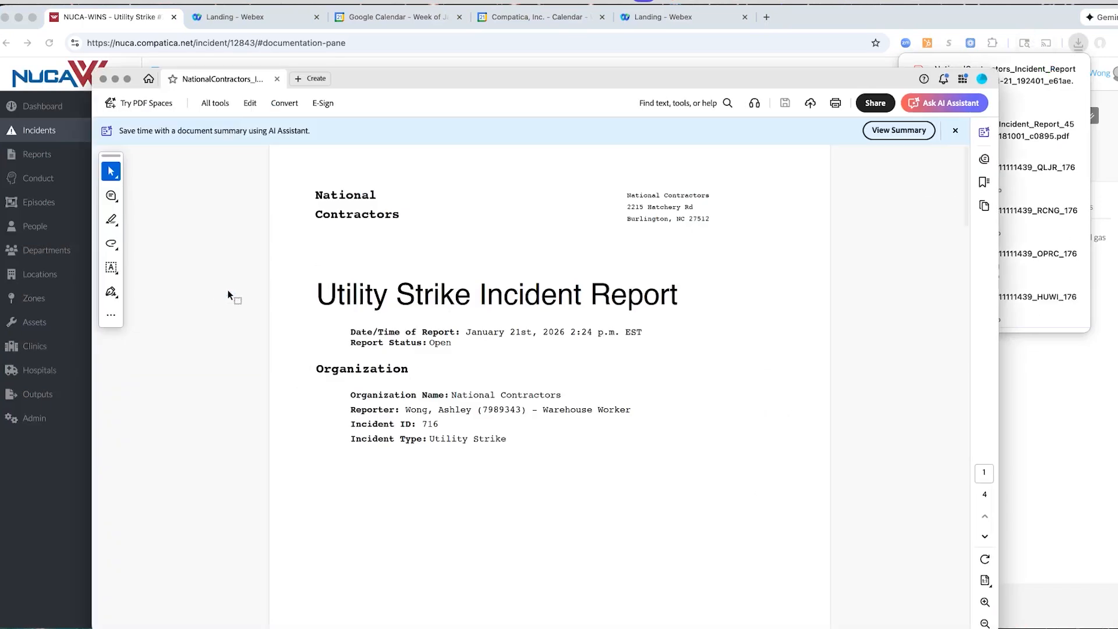
{"action": "scroll", "coordinate": [681, 311], "scroll_direction": "down", "scroll_amount": 3}
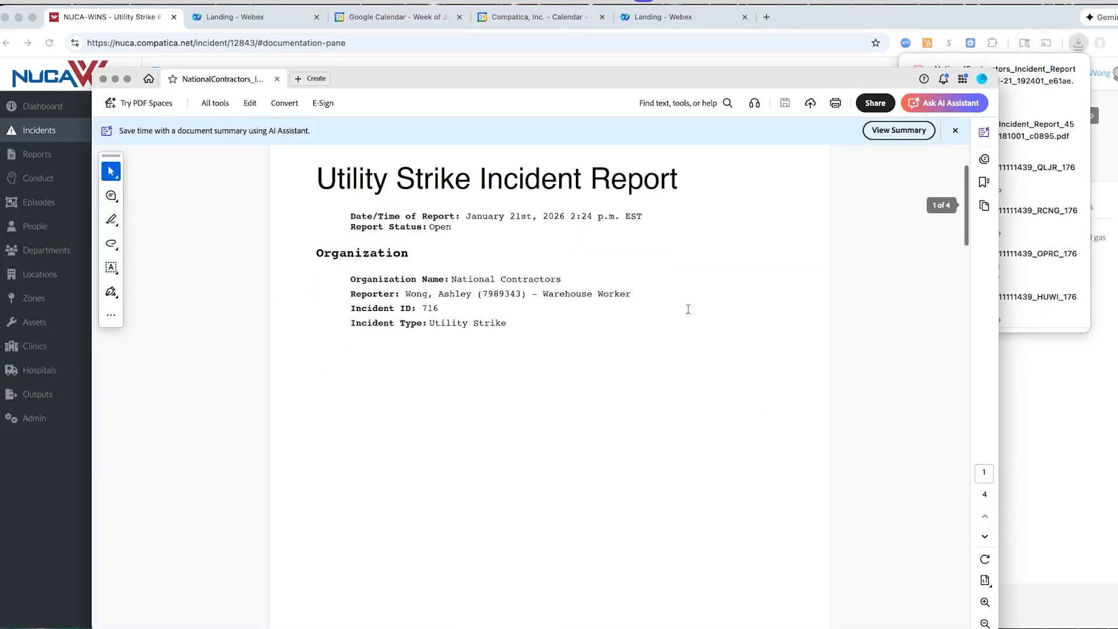
{"action": "scroll", "coordinate": [688, 309], "scroll_direction": "down", "scroll_amount": 10}
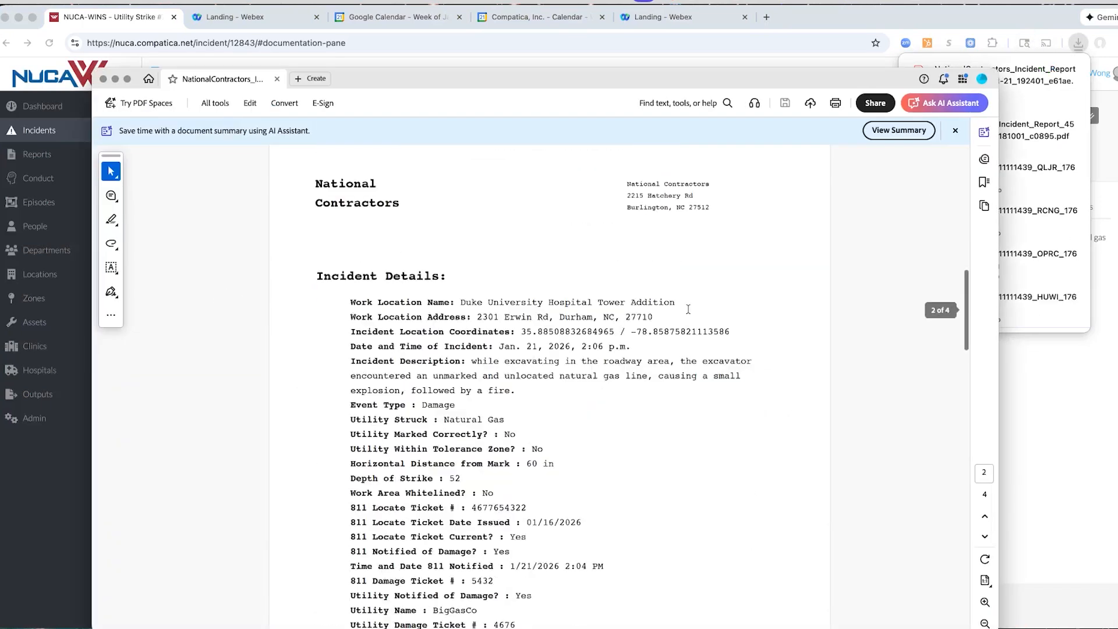
{"action": "scroll", "coordinate": [688, 309], "scroll_direction": "down", "scroll_amount": 2}
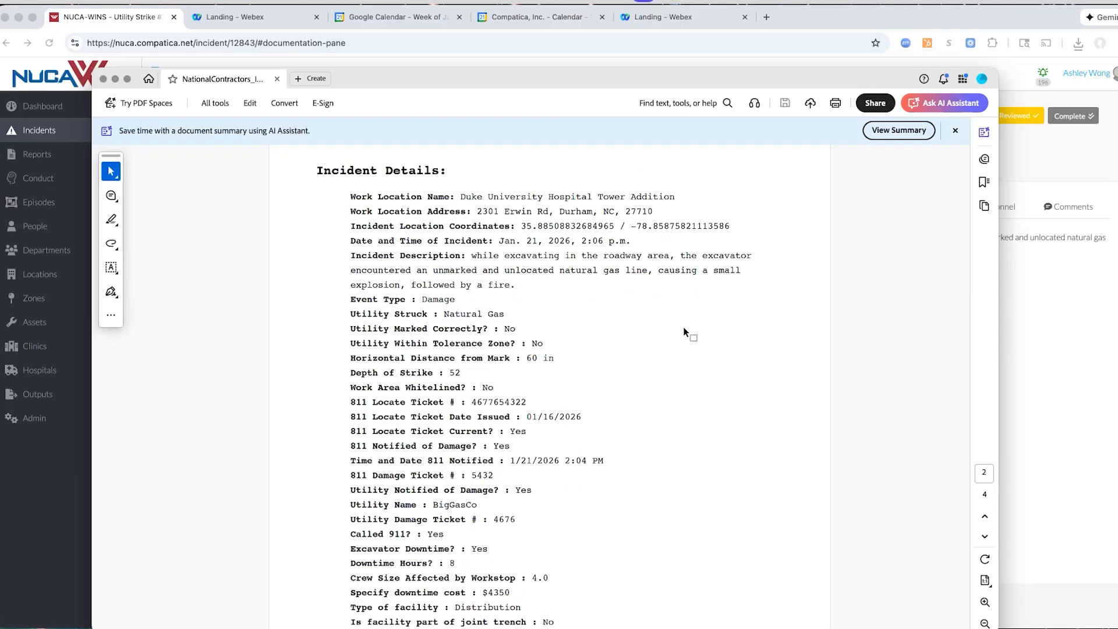
{"action": "scroll", "coordinate": [692, 339], "scroll_direction": "down", "scroll_amount": 4}
{"action": "scroll", "coordinate": [693, 343], "scroll_direction": "down", "scroll_amount": 1}
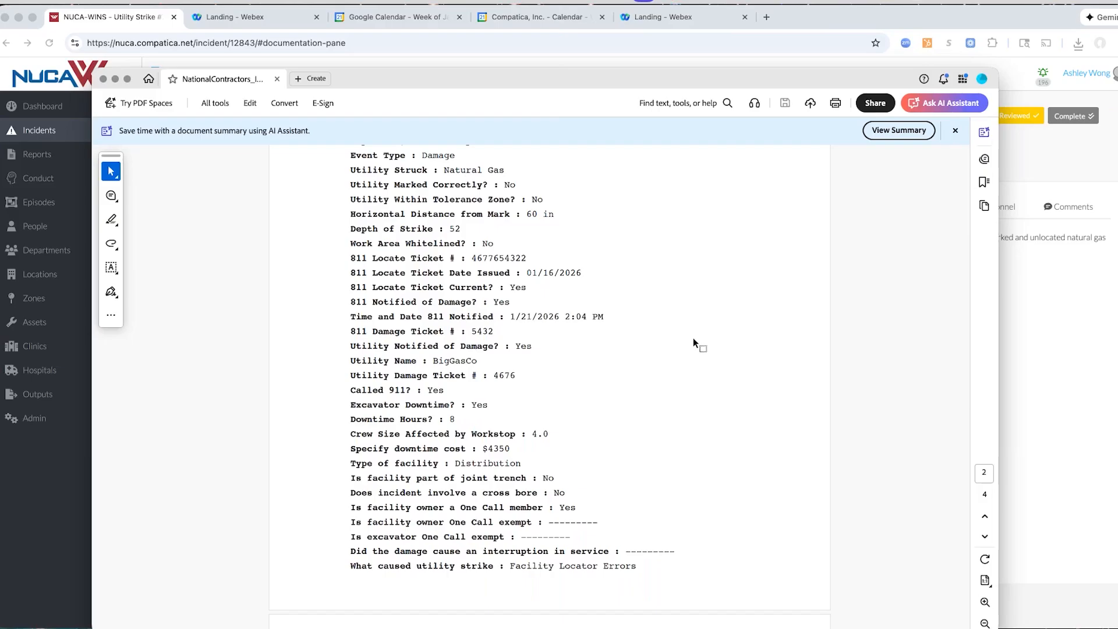
{"action": "scroll", "coordinate": [692, 341], "scroll_direction": "down", "scroll_amount": 5}
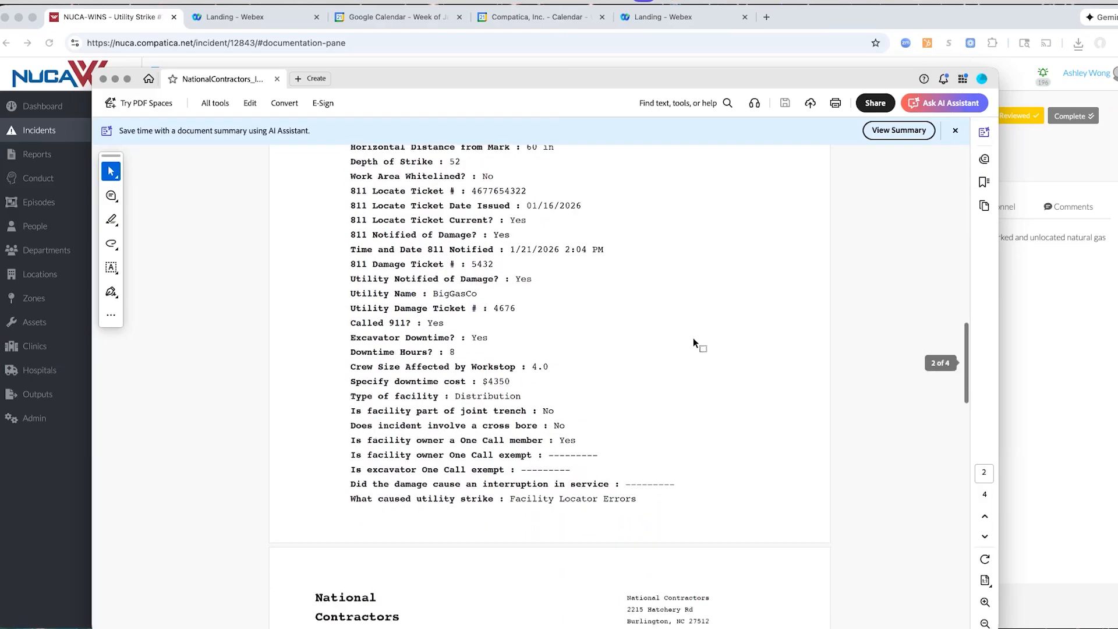
Examine the text, image and audio statements, comments and signature in the incident report, and return to the web portal
{"action": "scroll", "coordinate": [692, 342], "scroll_direction": "down", "scroll_amount": 7}
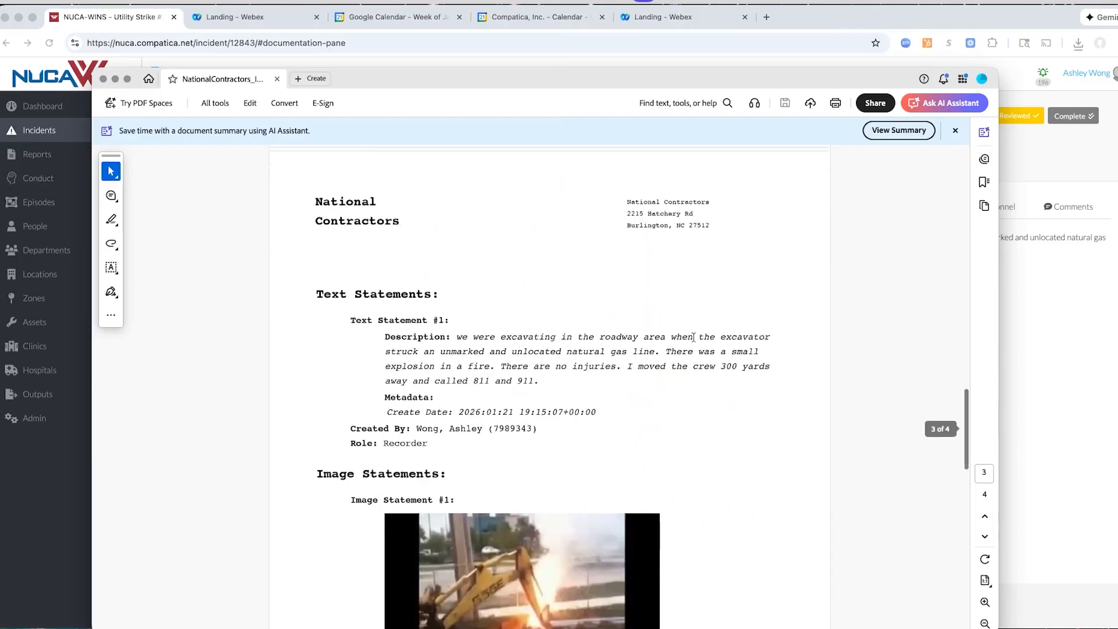
{"action": "scroll", "coordinate": [685, 335], "scroll_direction": "down", "scroll_amount": 5}
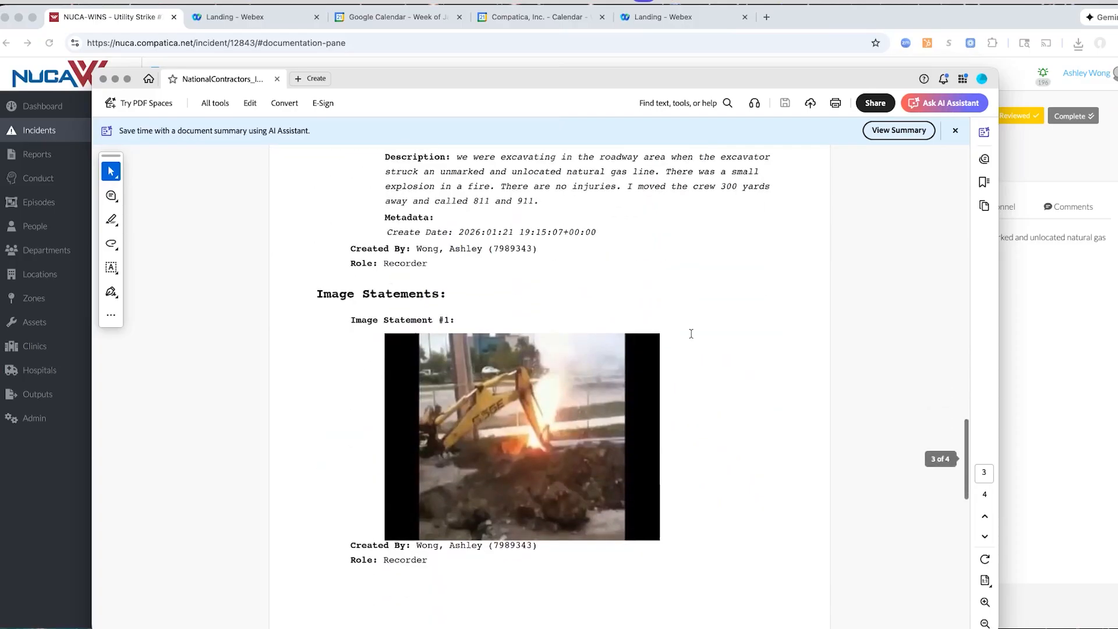
{"action": "scroll", "coordinate": [712, 336], "scroll_direction": "up", "scroll_amount": 3}
{"action": "scroll", "coordinate": [711, 337], "scroll_direction": "down", "scroll_amount": 2}
{"action": "scroll", "coordinate": [713, 340], "scroll_direction": "down", "scroll_amount": 15}
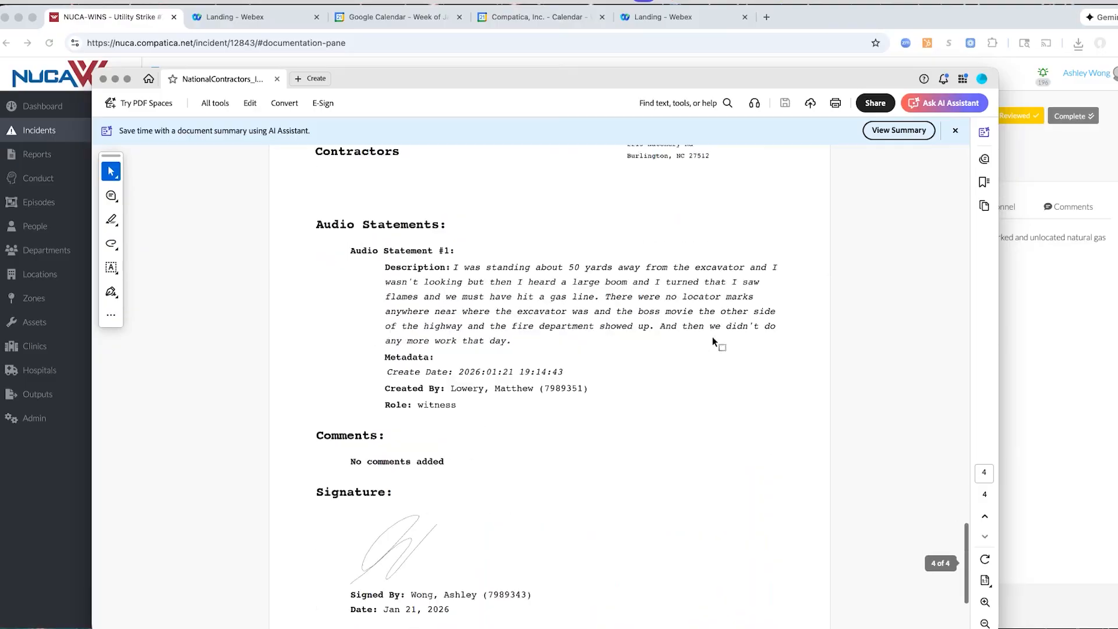
{"action": "scroll", "coordinate": [718, 354], "scroll_direction": "down", "scroll_amount": 3}
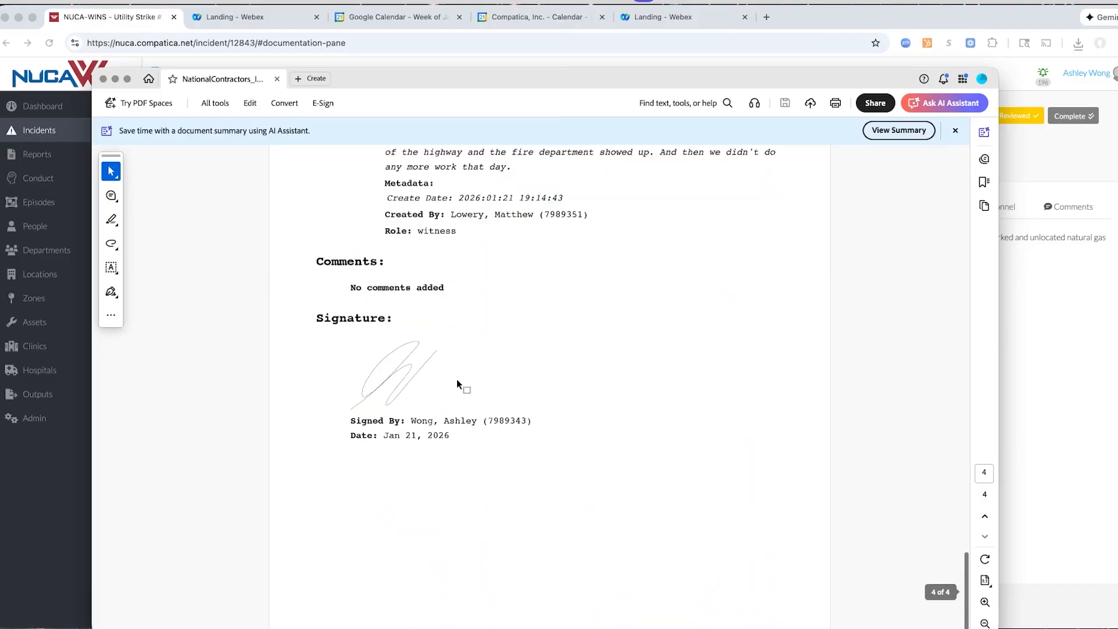
{"action": "scroll", "coordinate": [470, 376], "scroll_direction": "up", "scroll_amount": 3}
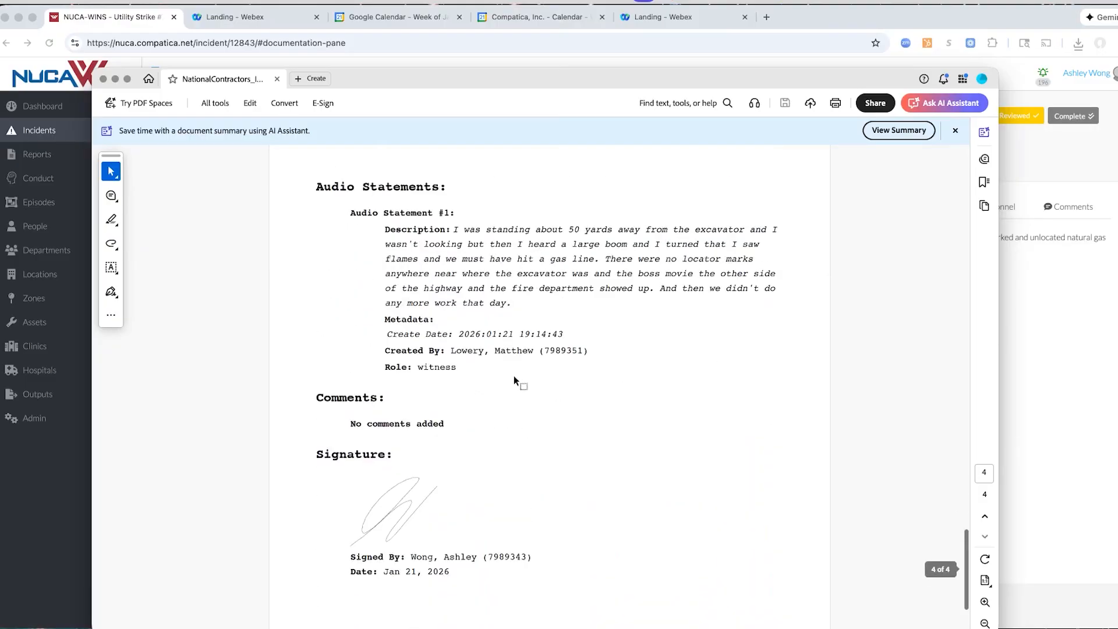
{"action": "left_click", "coordinate": [39, 460]}
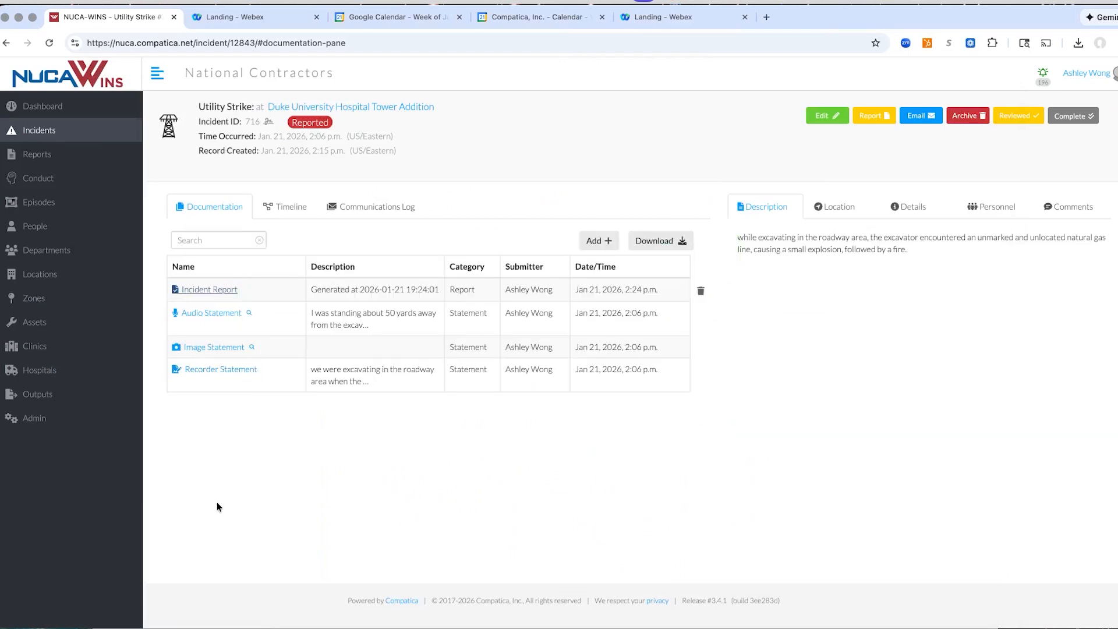
Open the 01/21/2026 Pre Dig Survey for Duke University Hospital Tower Addition from the submitted reports and show its documentation
{"action": "left_click", "coordinate": [18, 156]}
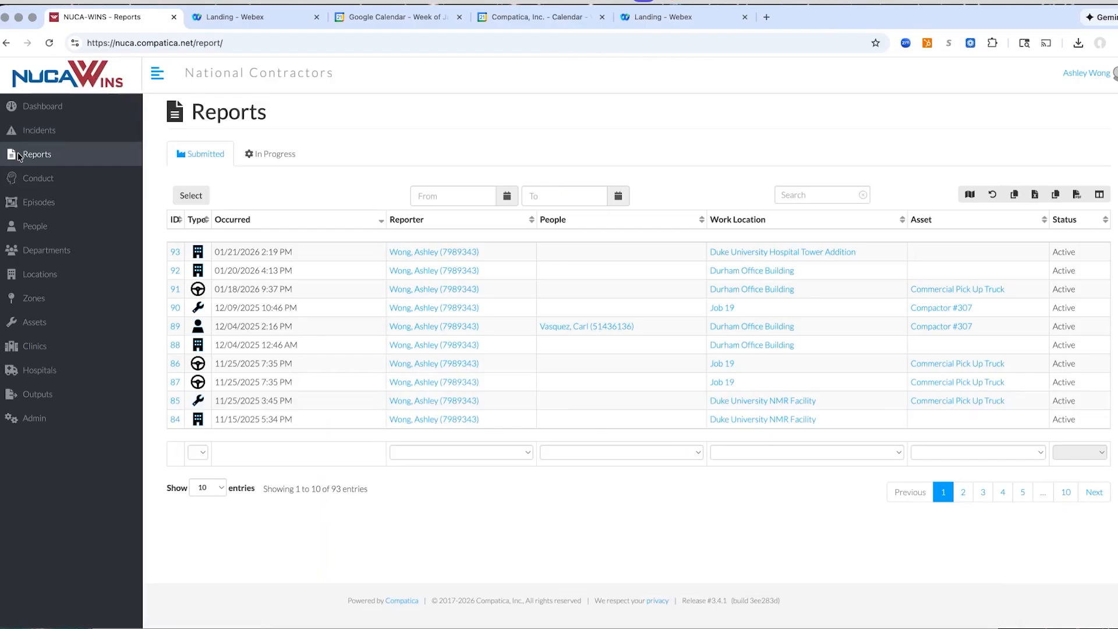
{"action": "left_click", "coordinate": [176, 253]}
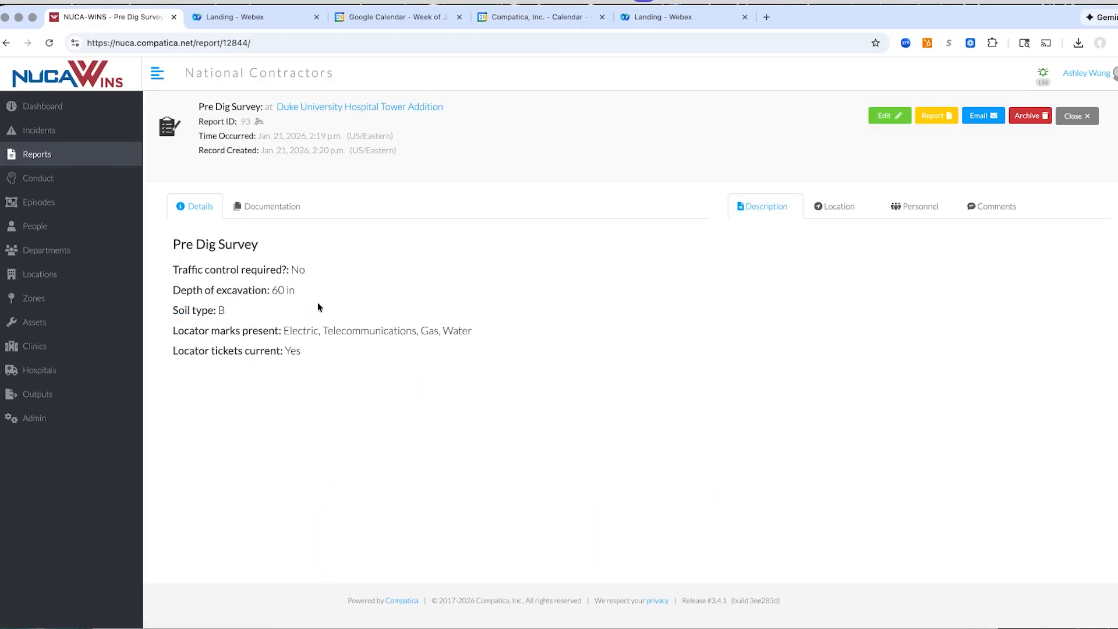
{"action": "left_click", "coordinate": [281, 207]}
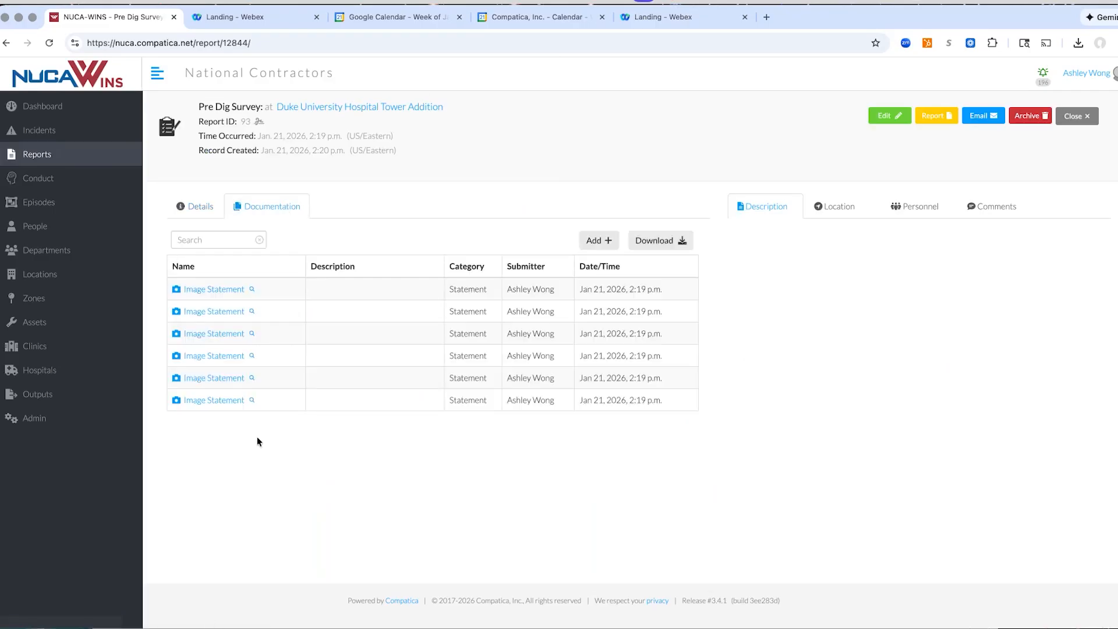
{"action": "mouse_move", "coordinate": [216, 379]}
Generate and save a summary report of the survey with the header on every page and all image statements, and show the documentation list
{"action": "left_click", "coordinate": [927, 114]}
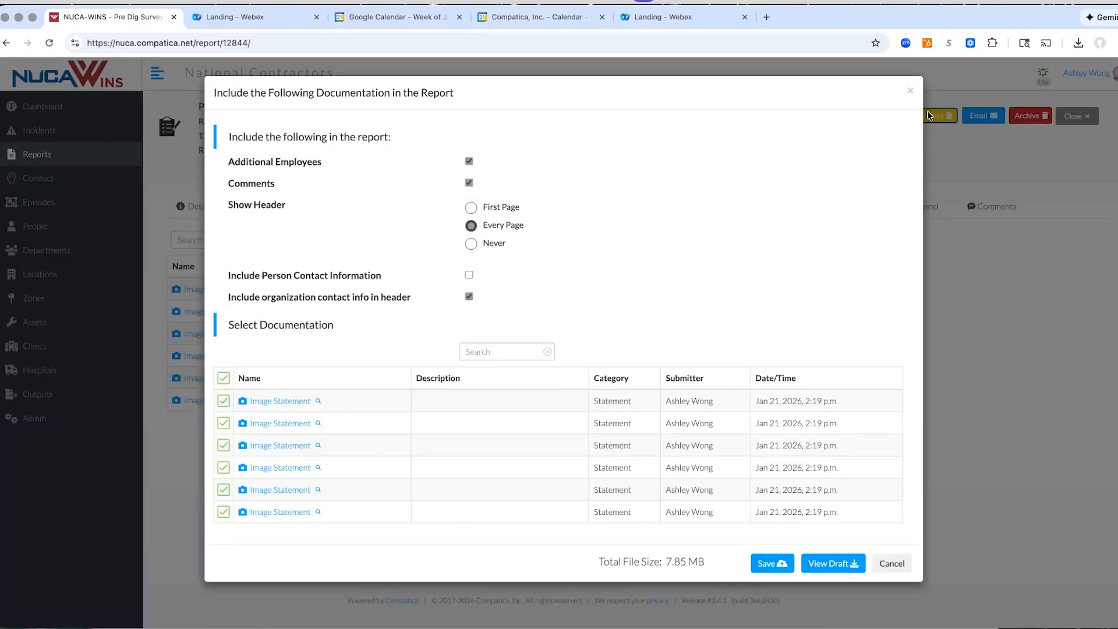
{"action": "left_click", "coordinate": [777, 568]}
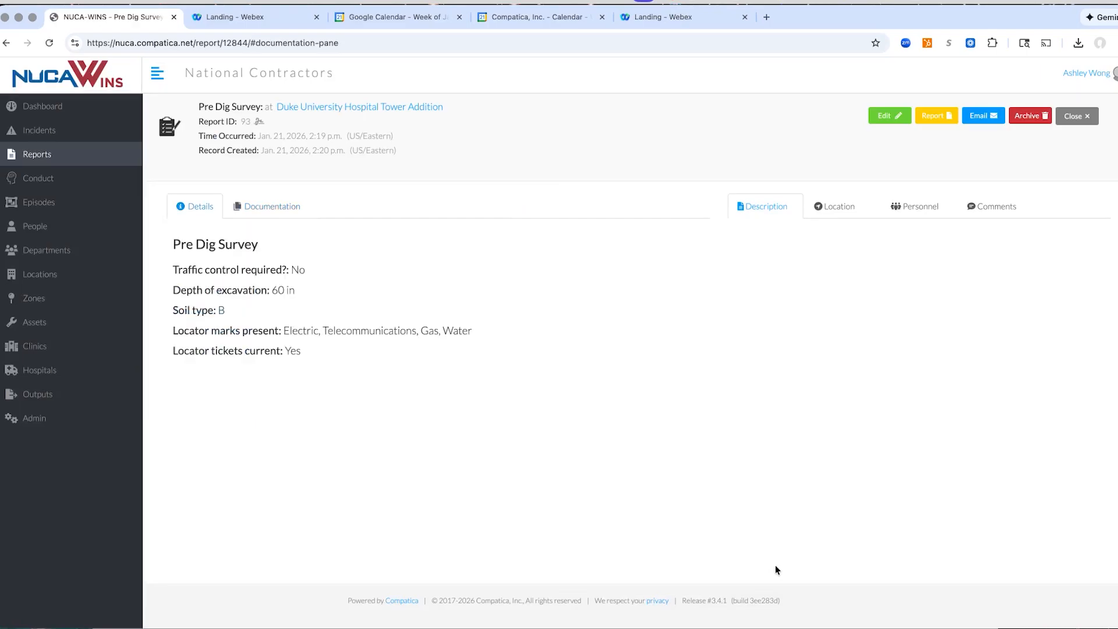
{"action": "left_click", "coordinate": [267, 212]}
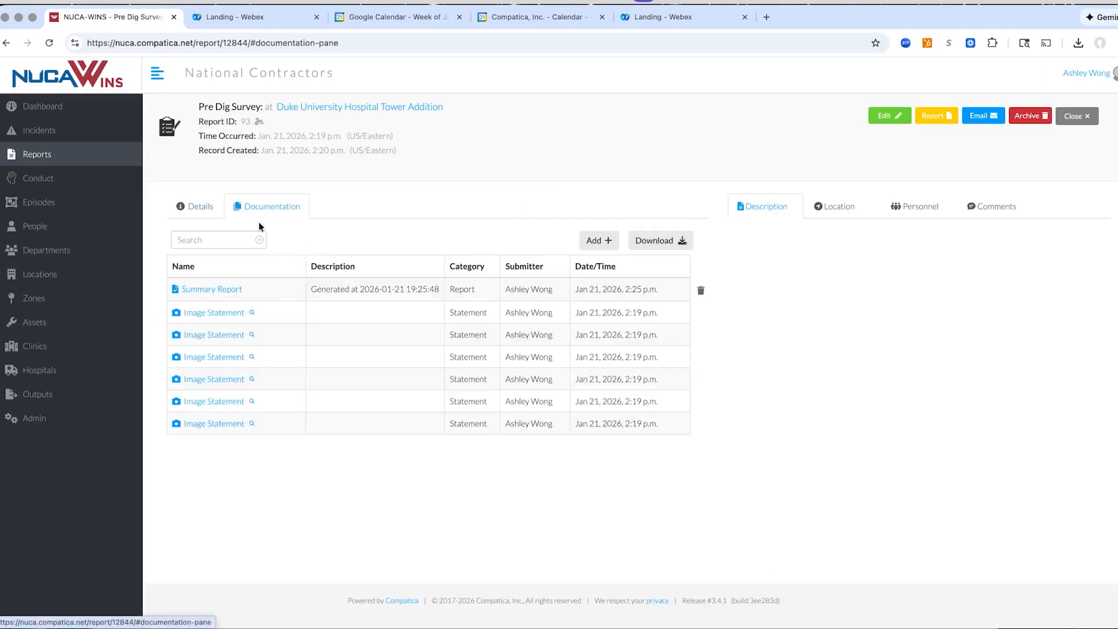
Open the Pre Dig Survey summary report PDF and examine its organization information and report details
{"action": "left_click", "coordinate": [212, 290]}
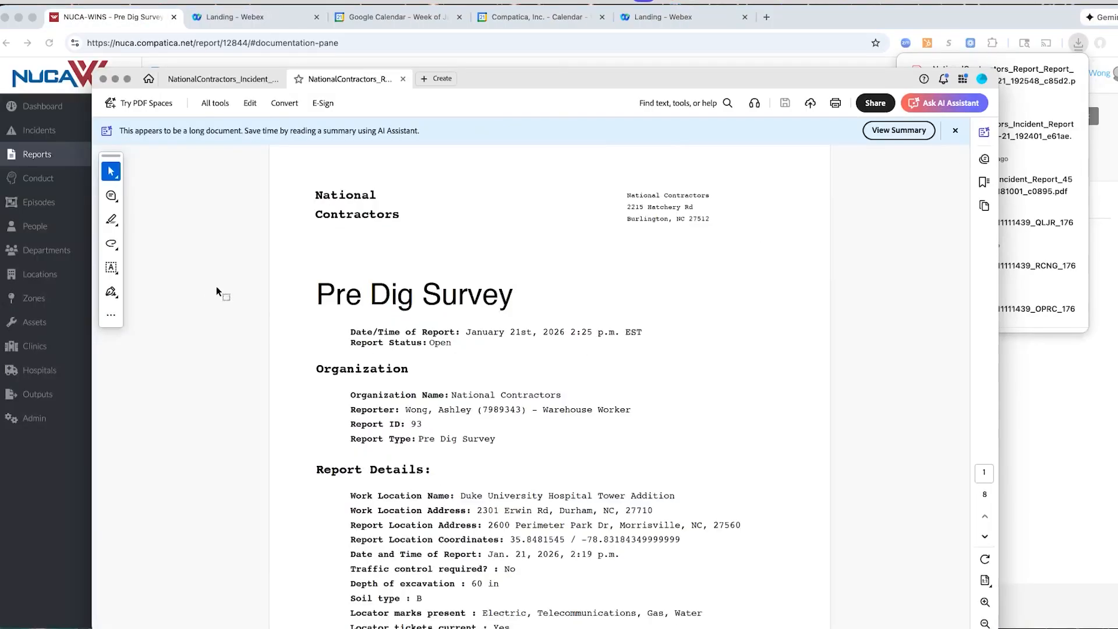
{"action": "scroll", "coordinate": [662, 331], "scroll_direction": "down", "scroll_amount": 5}
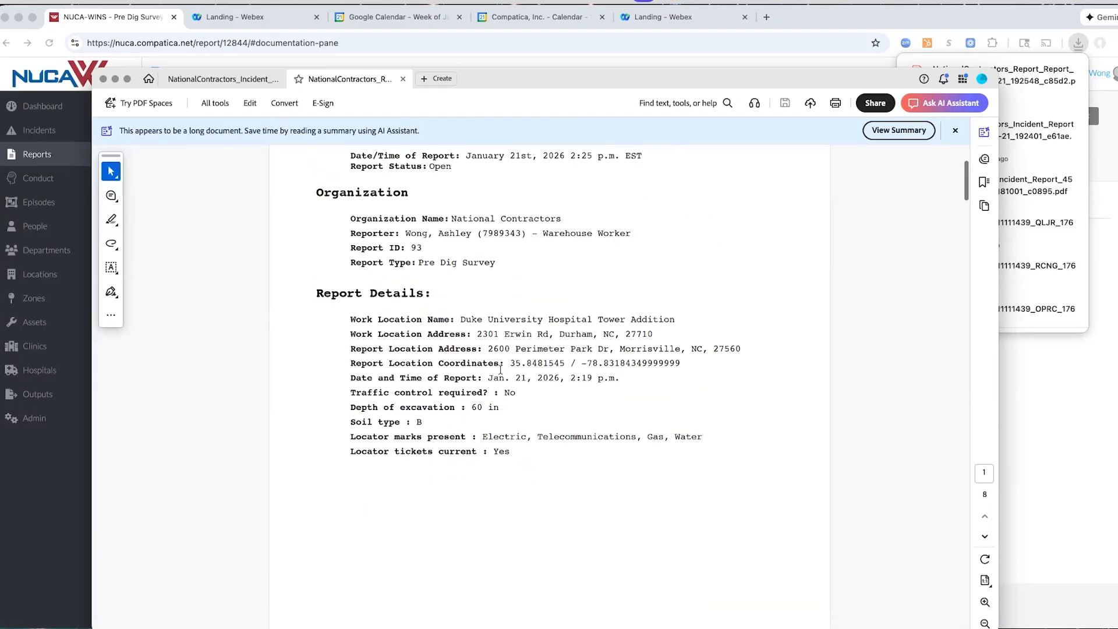
{"action": "scroll", "coordinate": [578, 366], "scroll_direction": "down", "scroll_amount": 5}
{"action": "scroll", "coordinate": [578, 365], "scroll_direction": "down", "scroll_amount": 8}
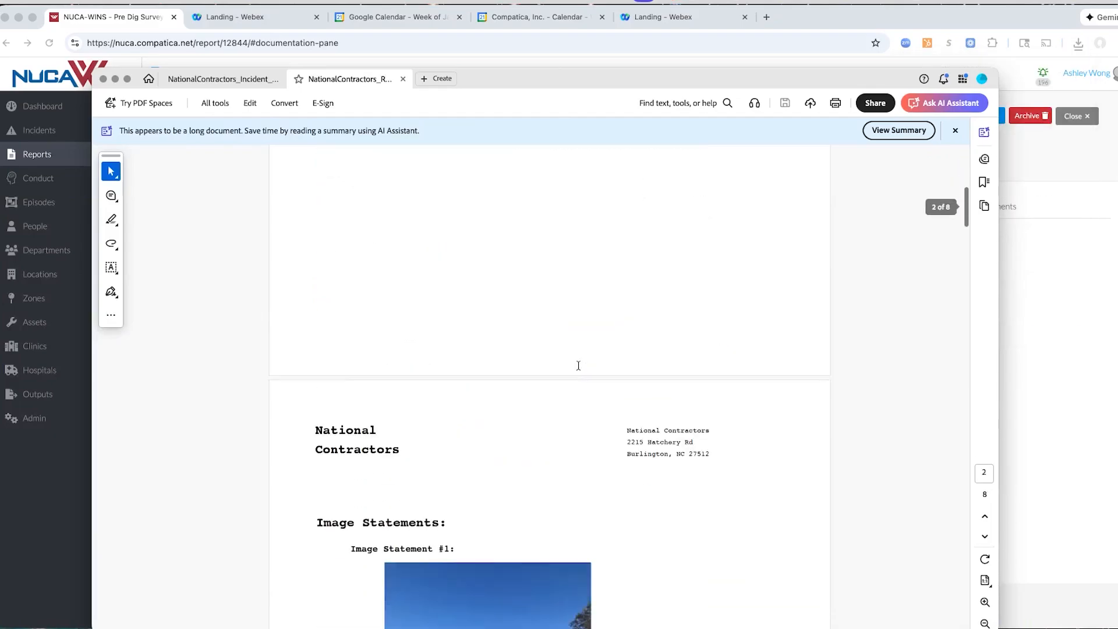
{"action": "scroll", "coordinate": [578, 367], "scroll_direction": "up", "scroll_amount": 2}
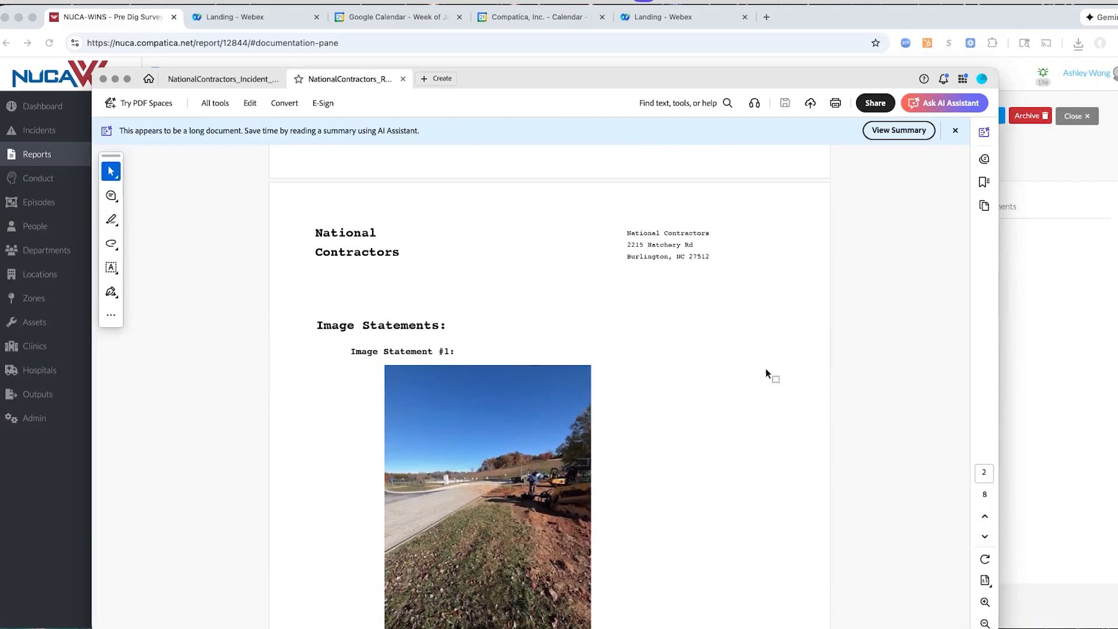
Examine the image statements and their date metadata in the Pre Dig Survey PDF, and return to the web portal
{"action": "scroll", "coordinate": [710, 402], "scroll_direction": "down", "scroll_amount": 1}
{"action": "scroll", "coordinate": [709, 403], "scroll_direction": "down", "scroll_amount": 3}
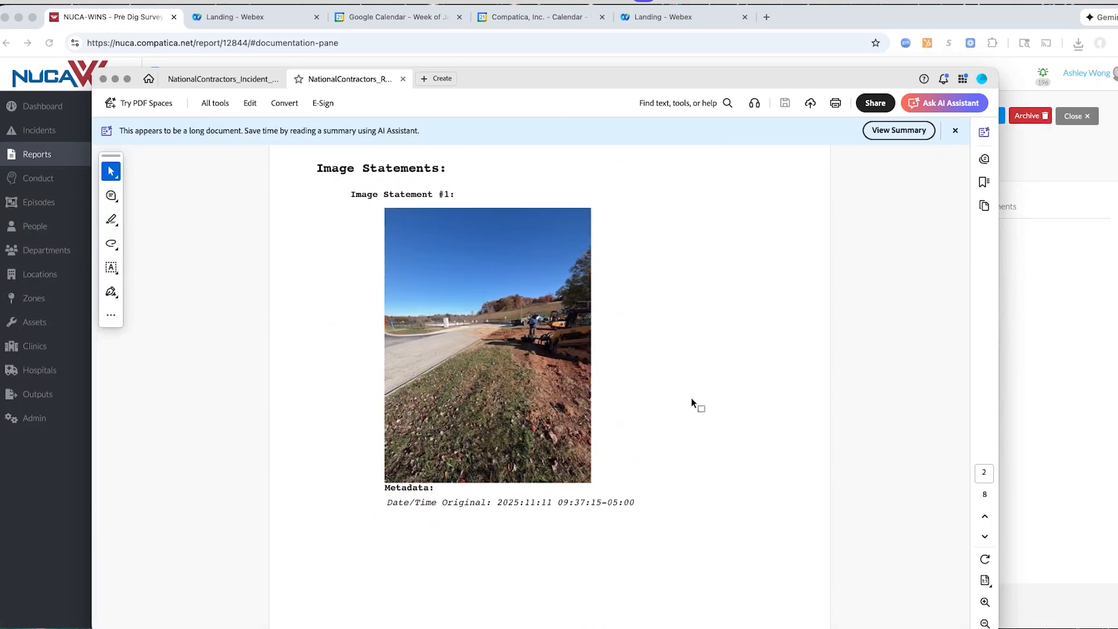
{"action": "scroll", "coordinate": [691, 401], "scroll_direction": "down", "scroll_amount": 5}
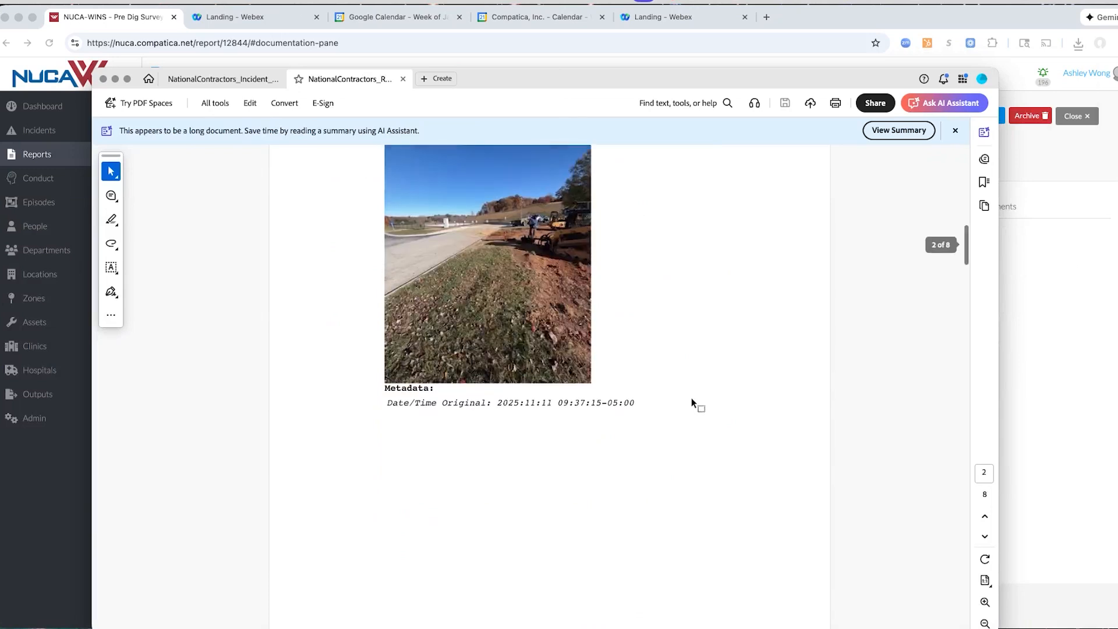
{"action": "scroll", "coordinate": [692, 400], "scroll_direction": "down", "scroll_amount": 6}
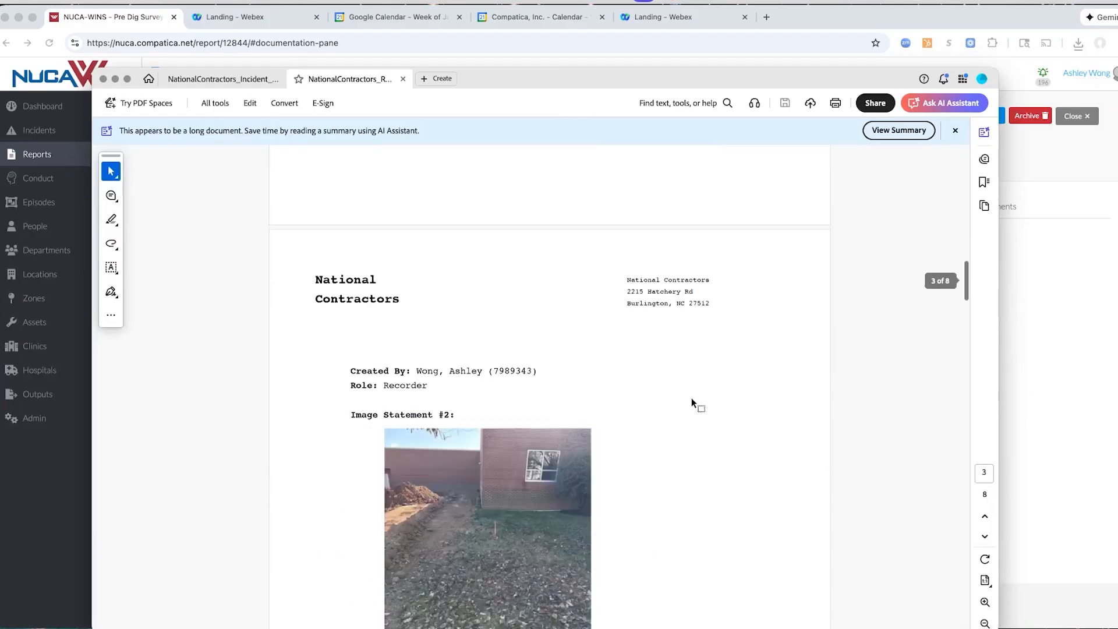
{"action": "scroll", "coordinate": [691, 400], "scroll_direction": "down", "scroll_amount": 10}
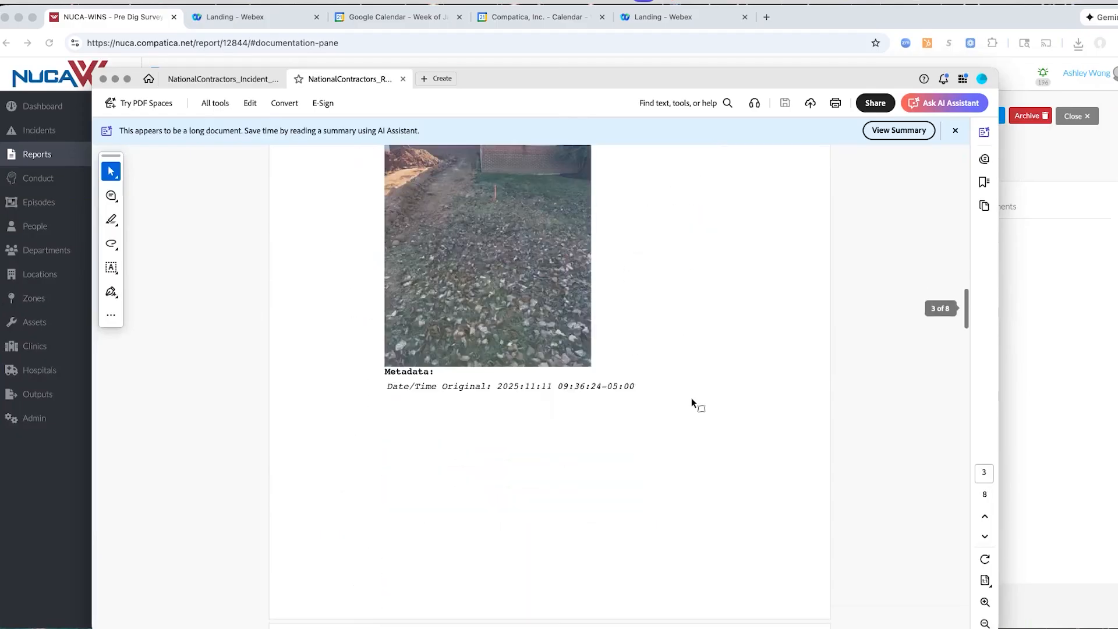
{"action": "scroll", "coordinate": [692, 400], "scroll_direction": "down", "scroll_amount": 9}
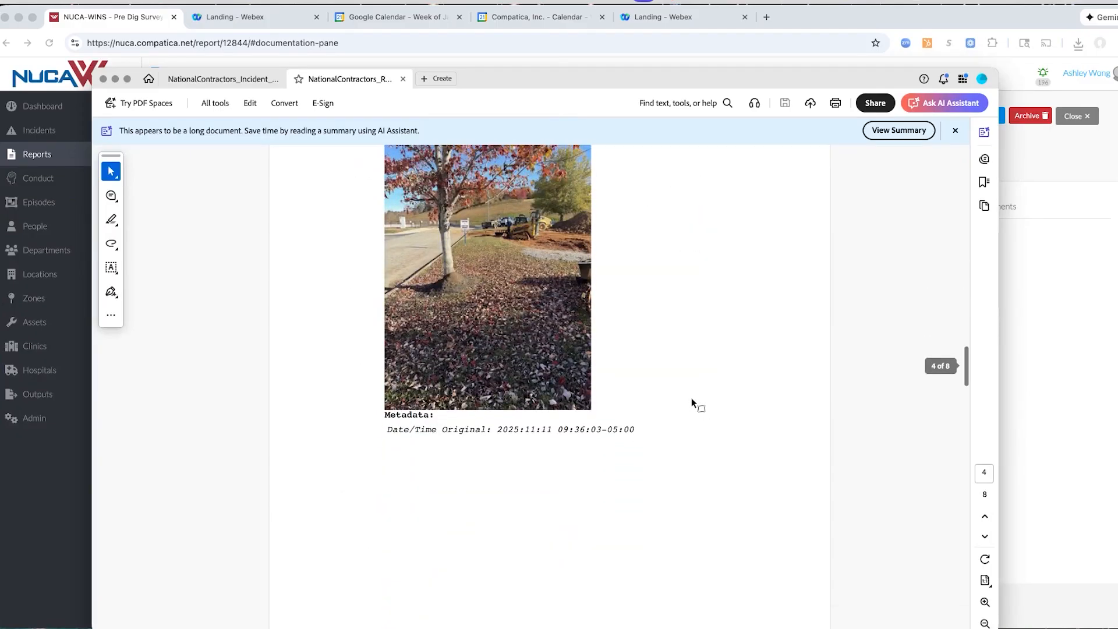
{"action": "scroll", "coordinate": [691, 401], "scroll_direction": "down", "scroll_amount": 12}
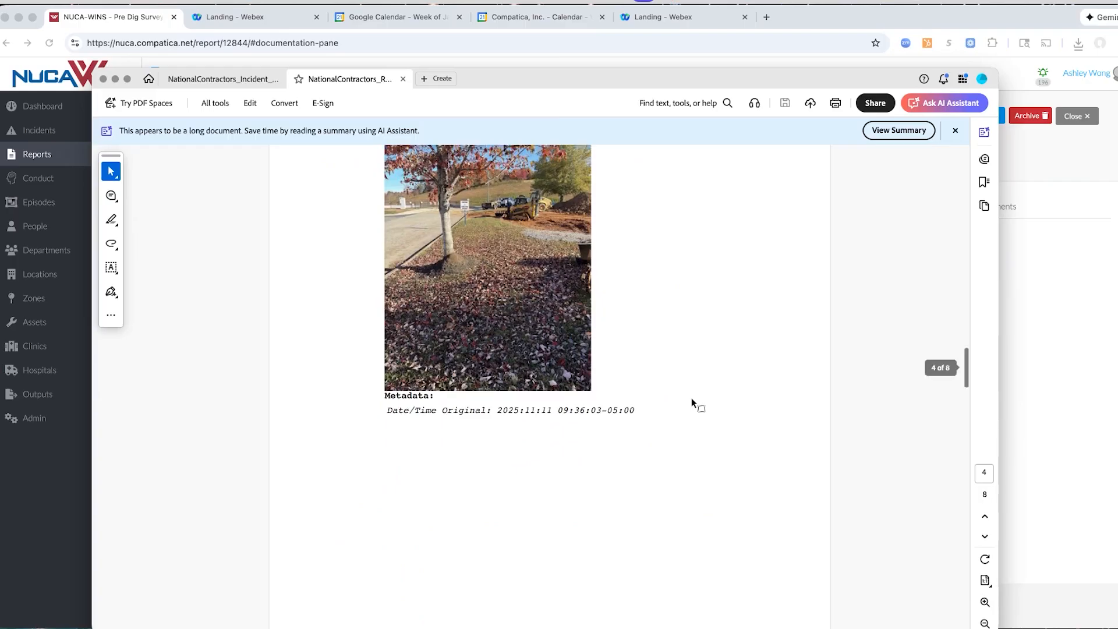
{"action": "scroll", "coordinate": [691, 400], "scroll_direction": "down", "scroll_amount": 14}
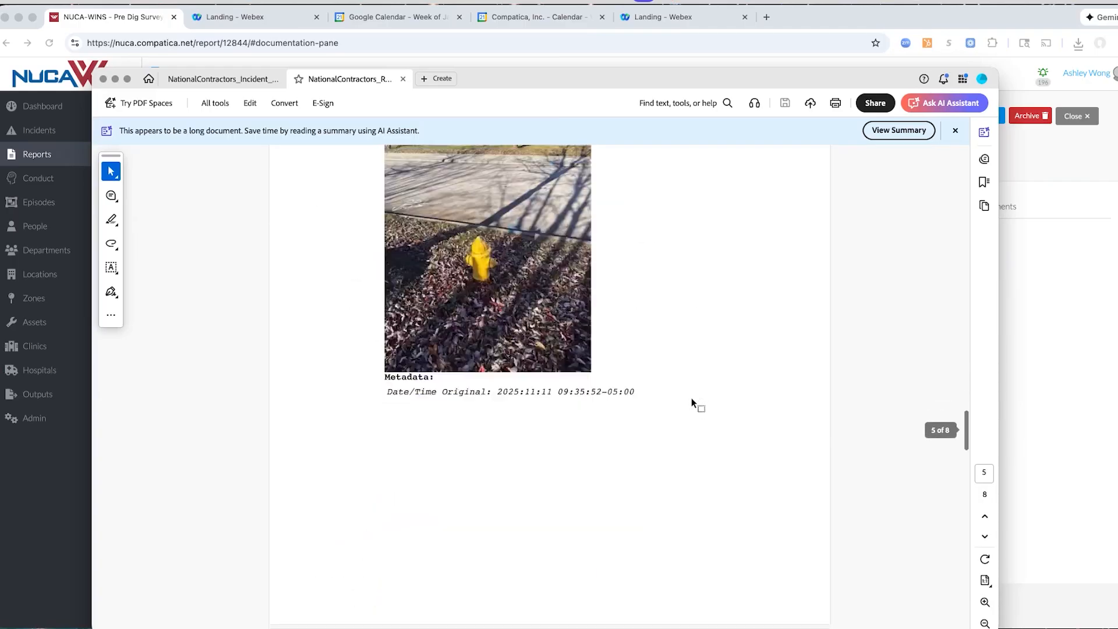
{"action": "scroll", "coordinate": [691, 403], "scroll_direction": "down", "scroll_amount": 6}
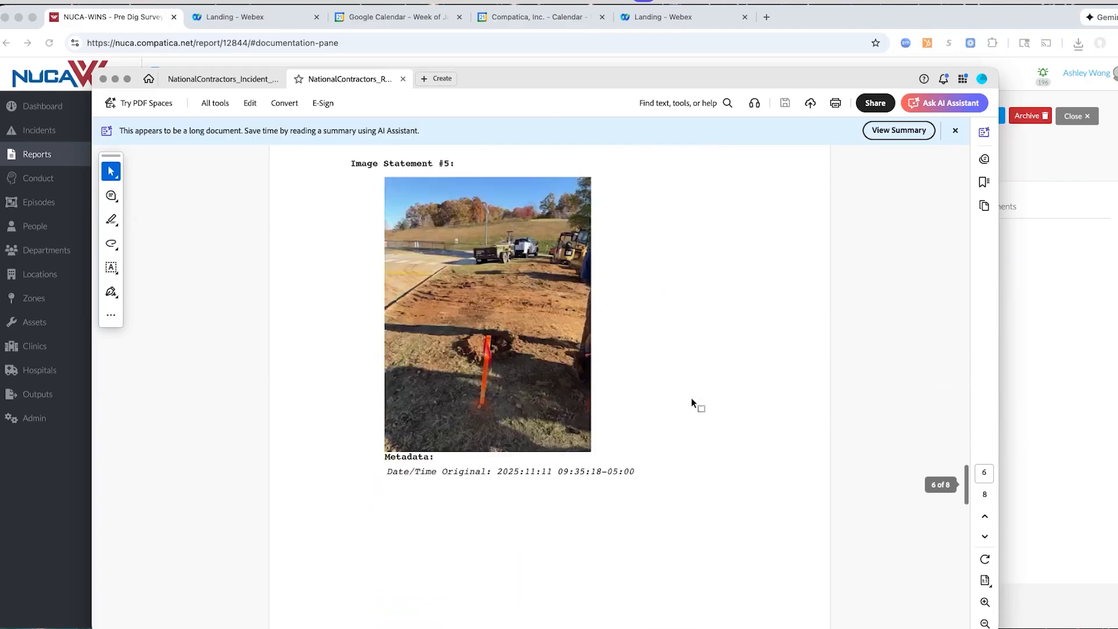
{"action": "left_click", "coordinate": [69, 473]}
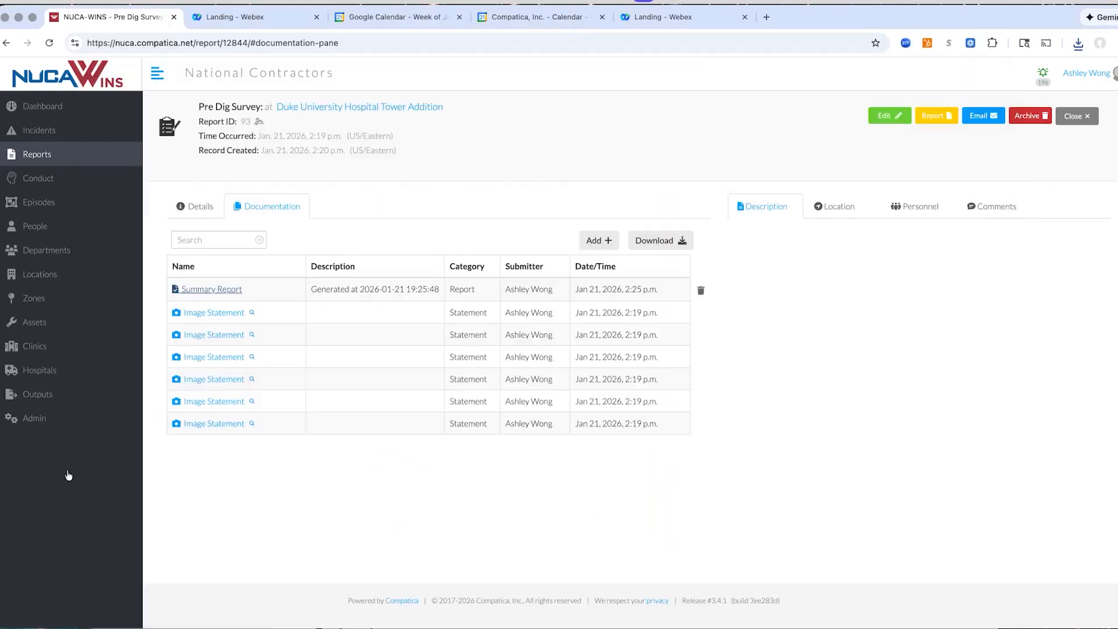
Link the 01/21/2026 Pre Dig Survey, report 93, to the 01/21/2026 Utility Strike incident at Duke University Hospital Tower Addition
{"action": "left_click", "coordinate": [45, 128]}
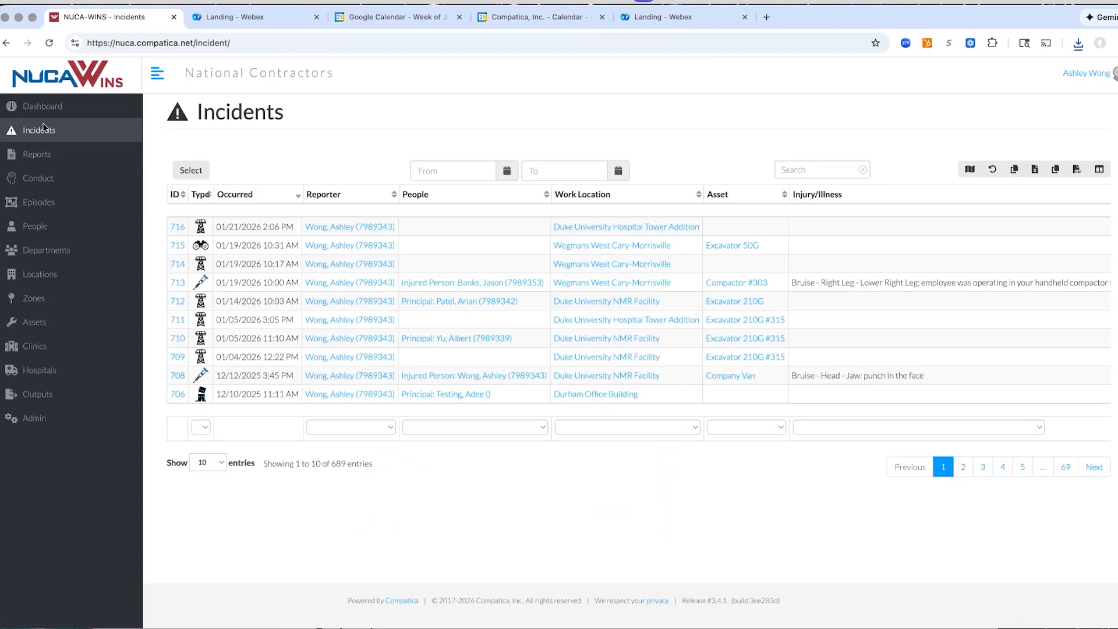
{"action": "left_click", "coordinate": [174, 227]}
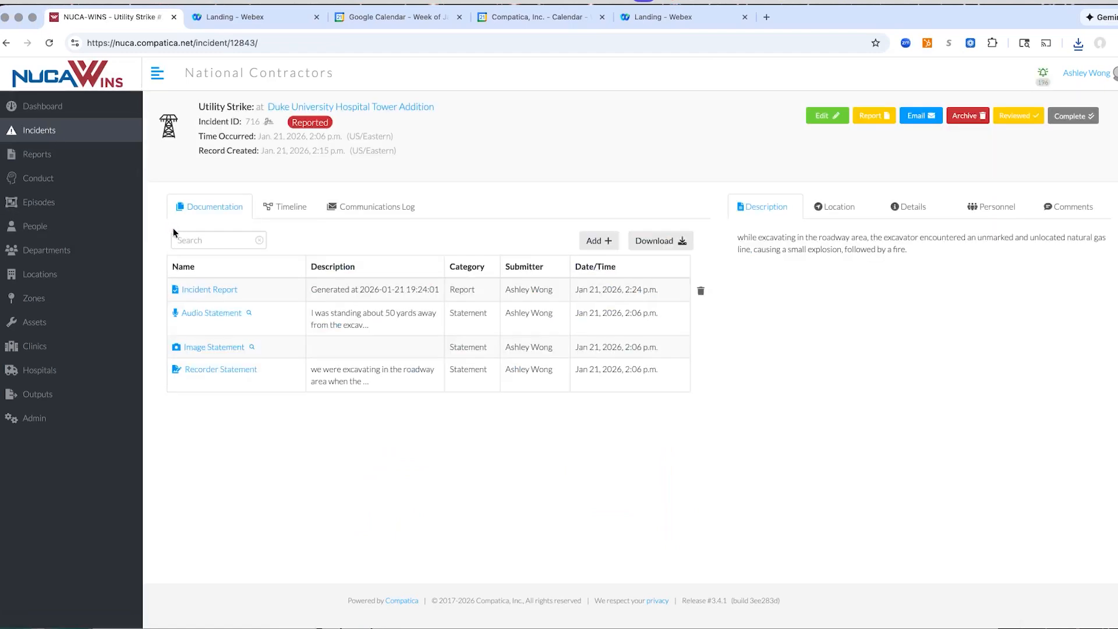
{"action": "left_click", "coordinate": [606, 244]}
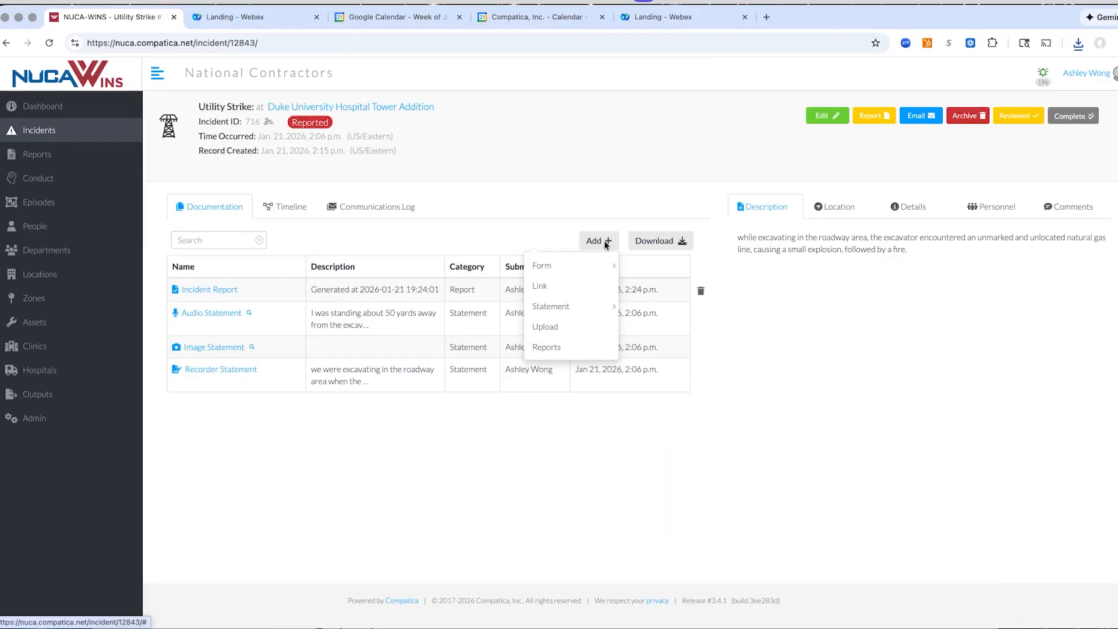
{"action": "left_click", "coordinate": [546, 346]}
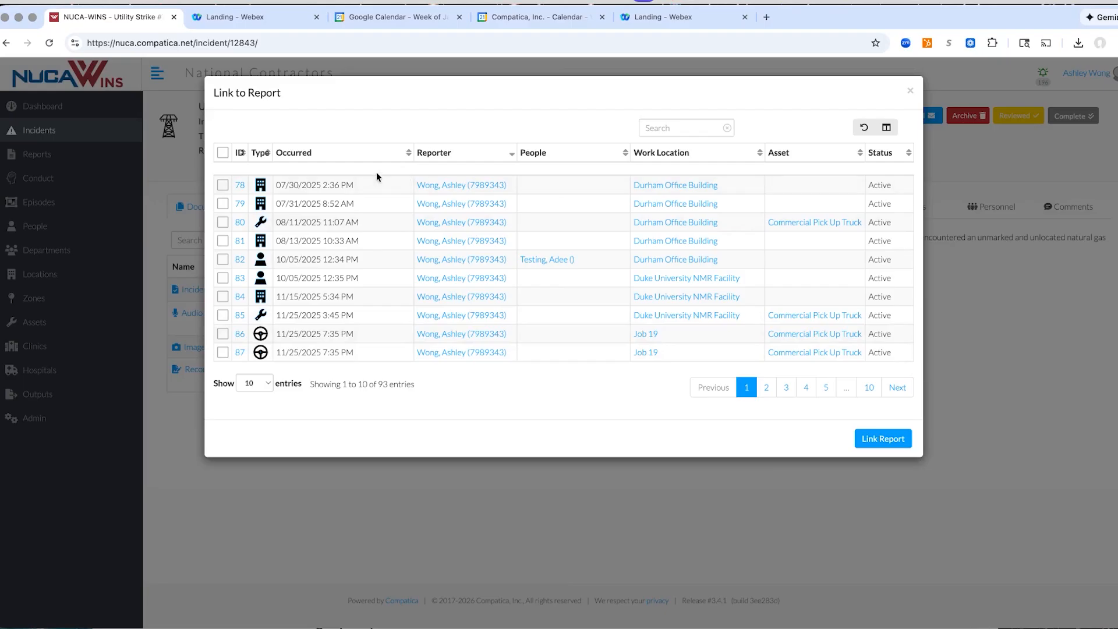
{"action": "left_click", "coordinate": [393, 153]}
{"action": "left_click", "coordinate": [393, 153]}
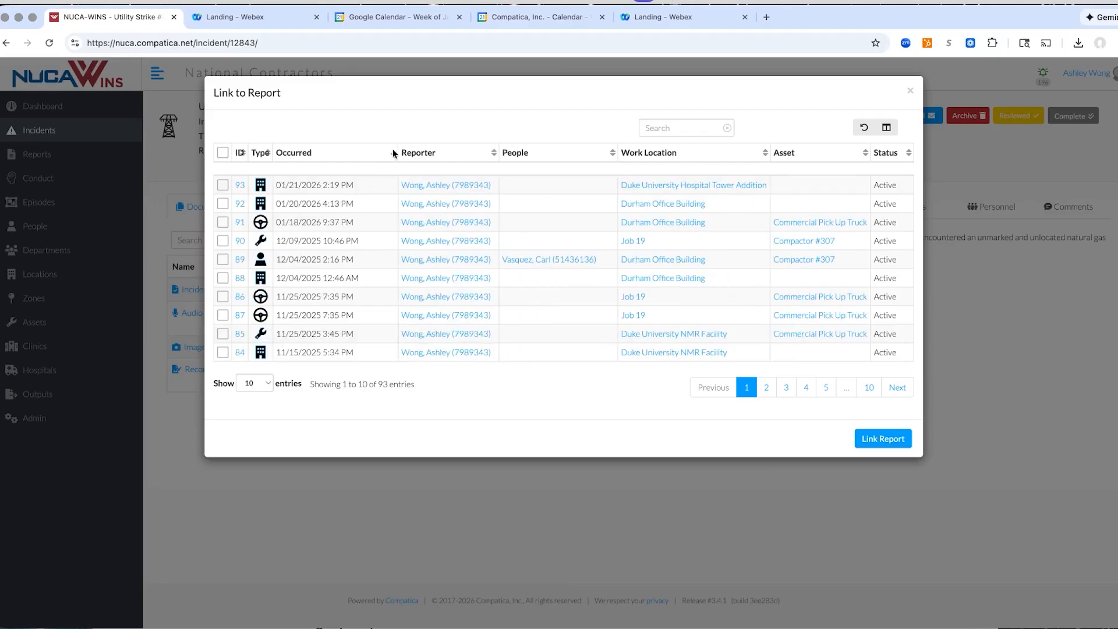
{"action": "left_click", "coordinate": [222, 185]}
{"action": "left_click", "coordinate": [881, 438]}
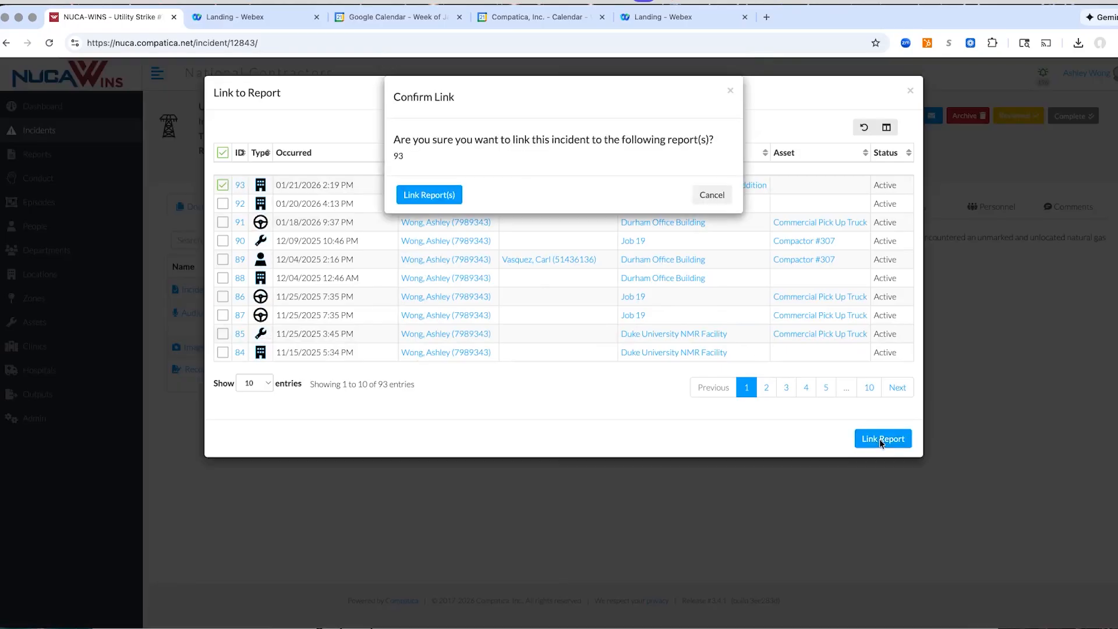
{"action": "left_click", "coordinate": [426, 197]}
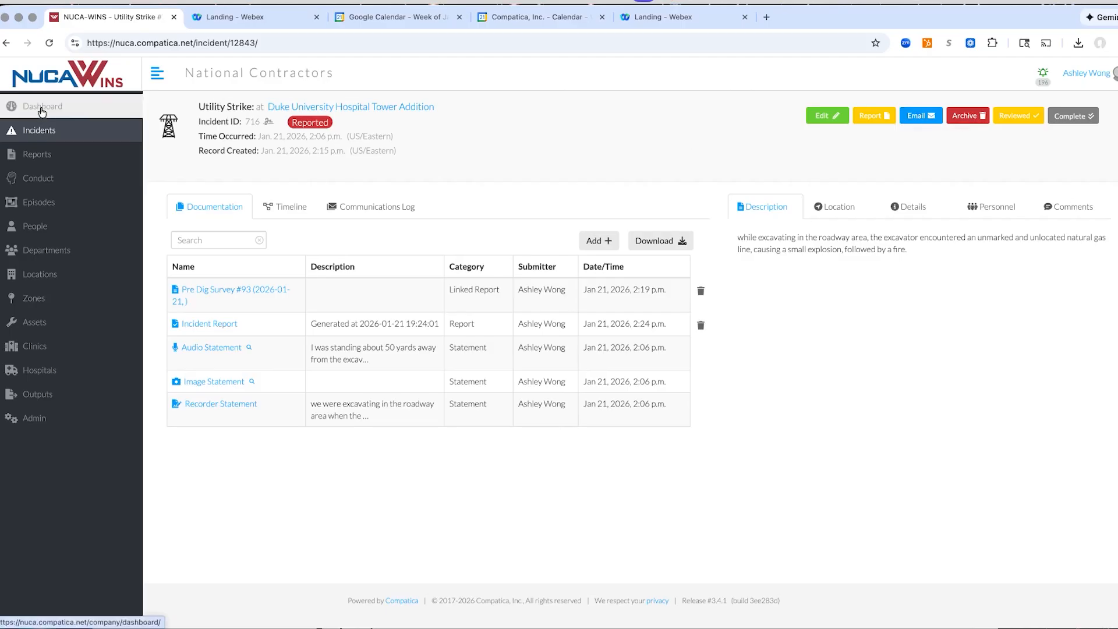
Open the 01/19/2026 injury incident involving Compactor #303 and view its location, injury details and Acceptance of Healthcare Provider PDF
{"action": "left_click", "coordinate": [39, 131]}
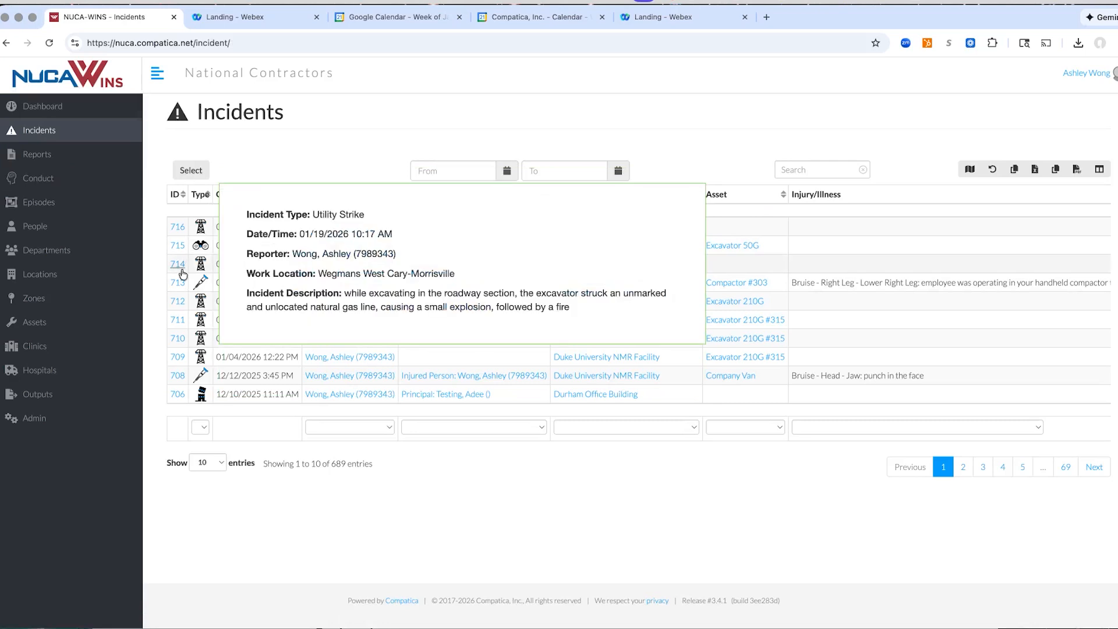
{"action": "left_click", "coordinate": [177, 285]}
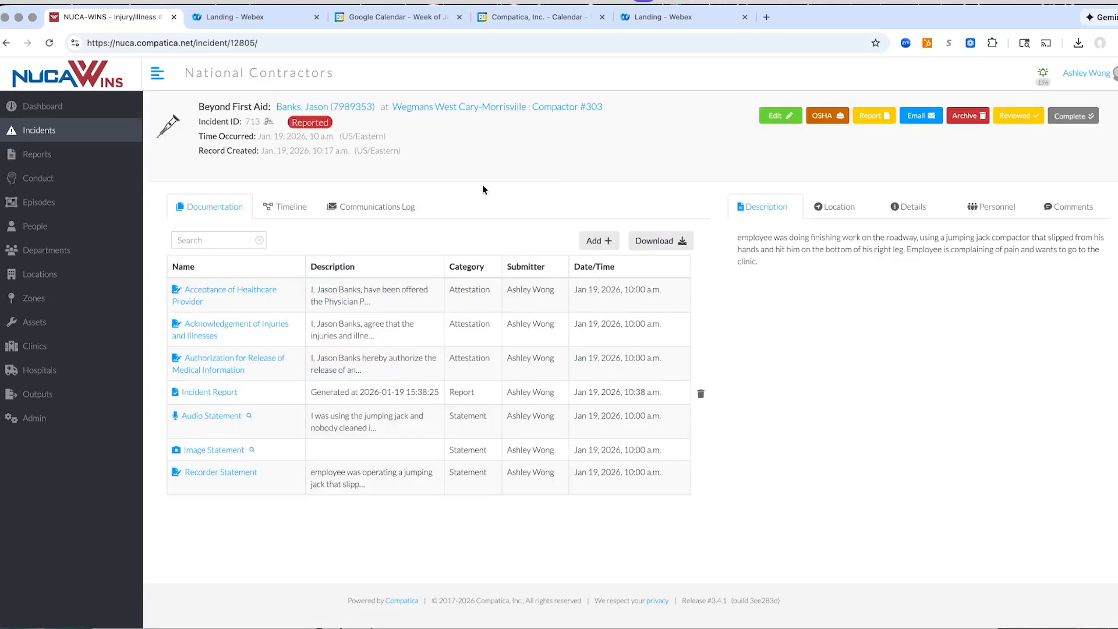
{"action": "left_click", "coordinate": [855, 208]}
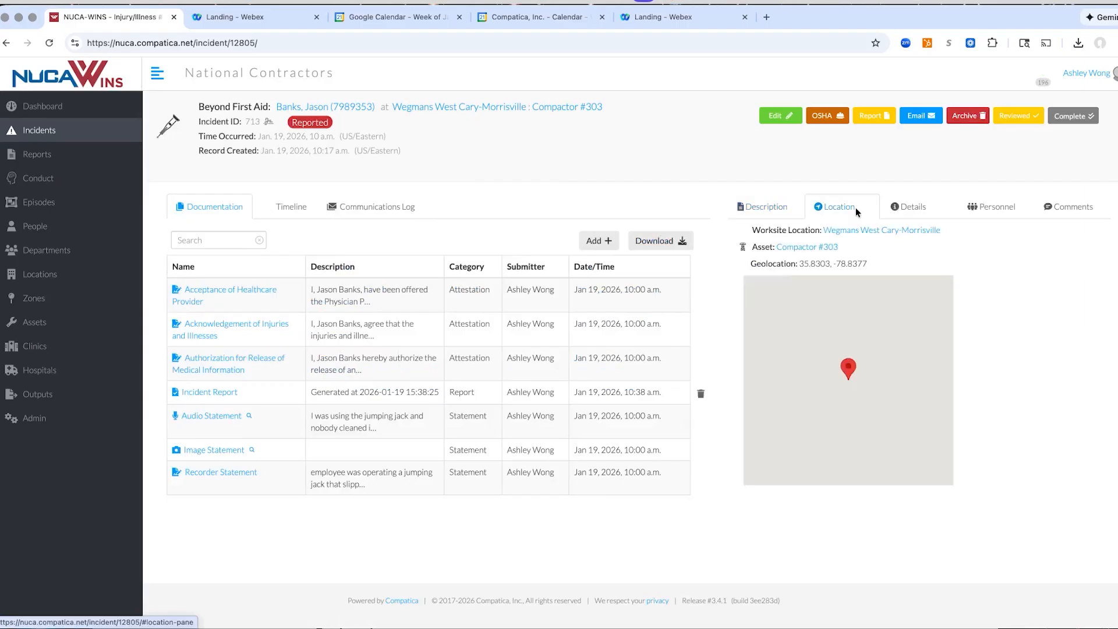
{"action": "left_click", "coordinate": [903, 205]}
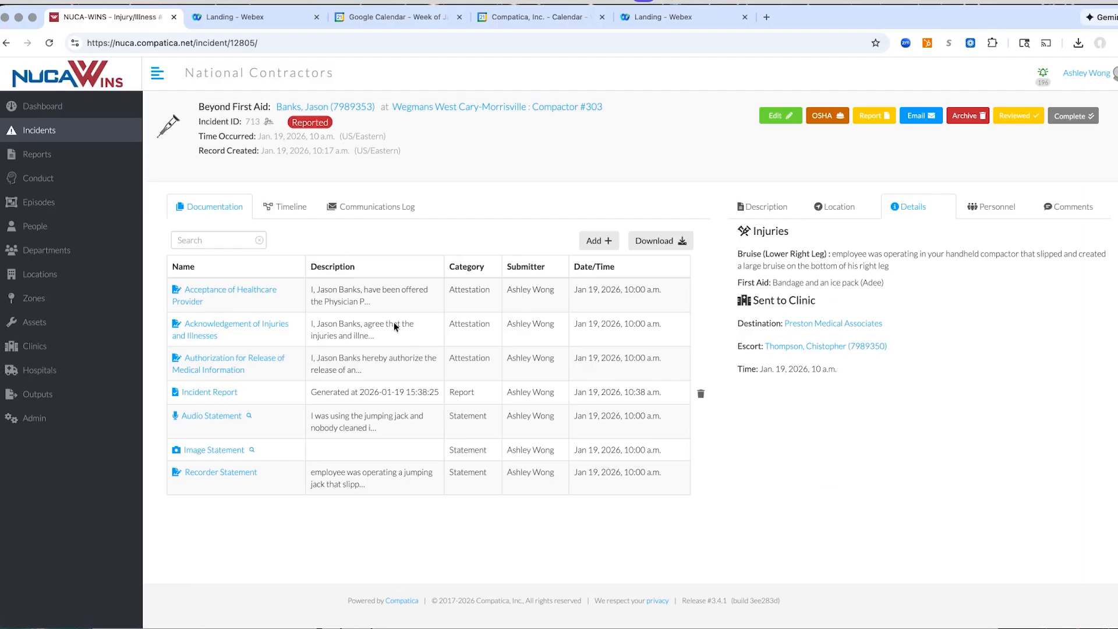
{"action": "left_click", "coordinate": [227, 289]}
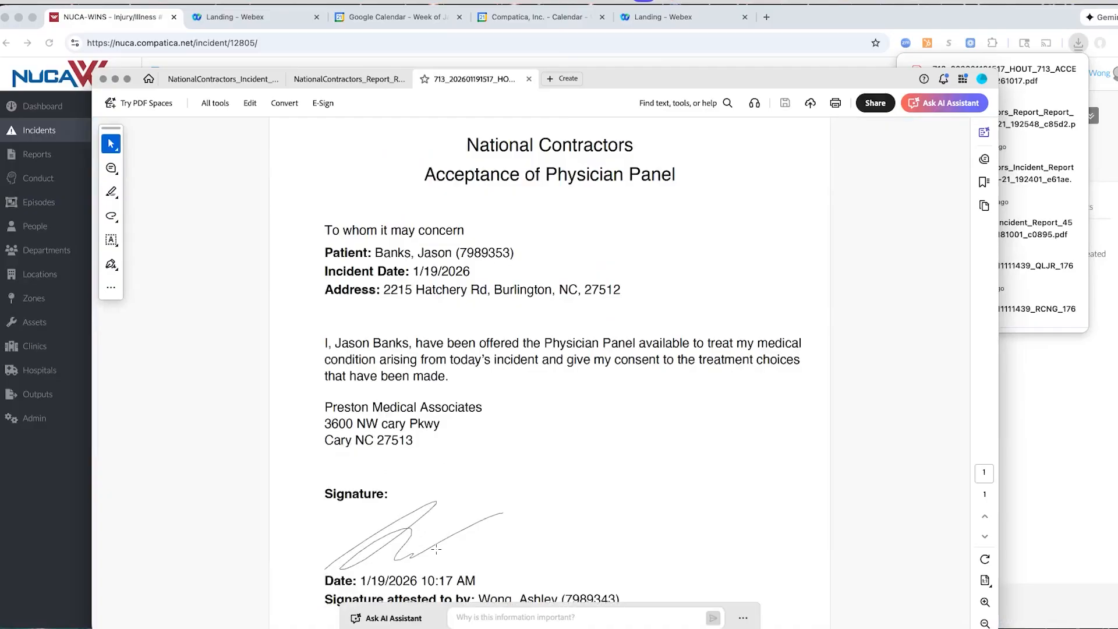
{"action": "left_click", "coordinate": [28, 485]}
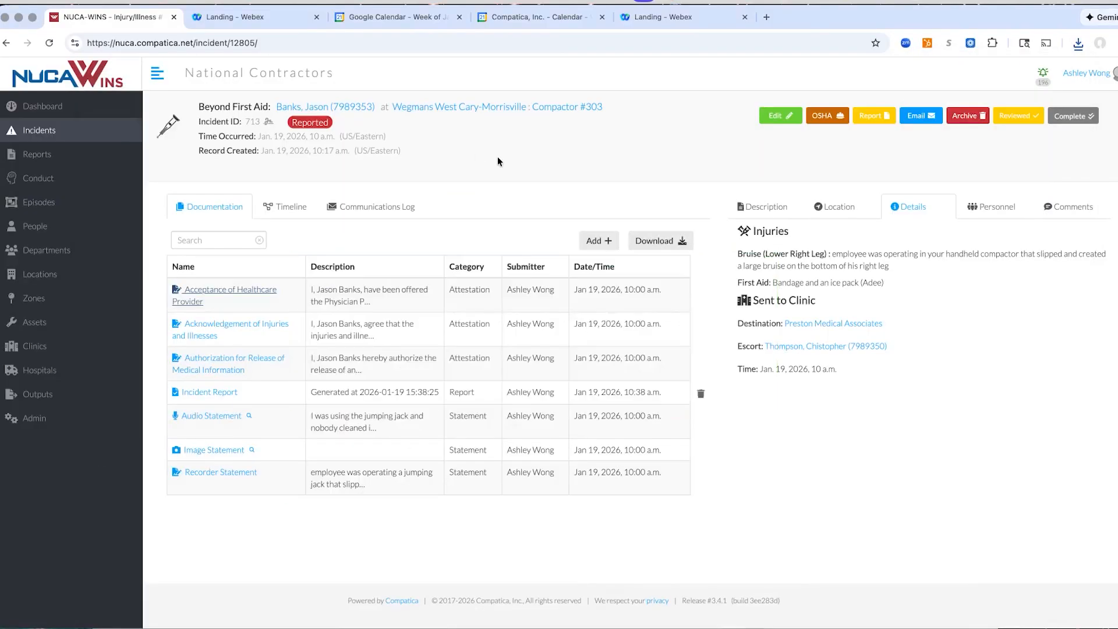
Open the injury incident's Incident Report PDF, examine its incident details, first aid, attestations and statements, and return to the web portal
{"action": "mouse_move", "coordinate": [224, 452]}
{"action": "mouse_move", "coordinate": [206, 396]}
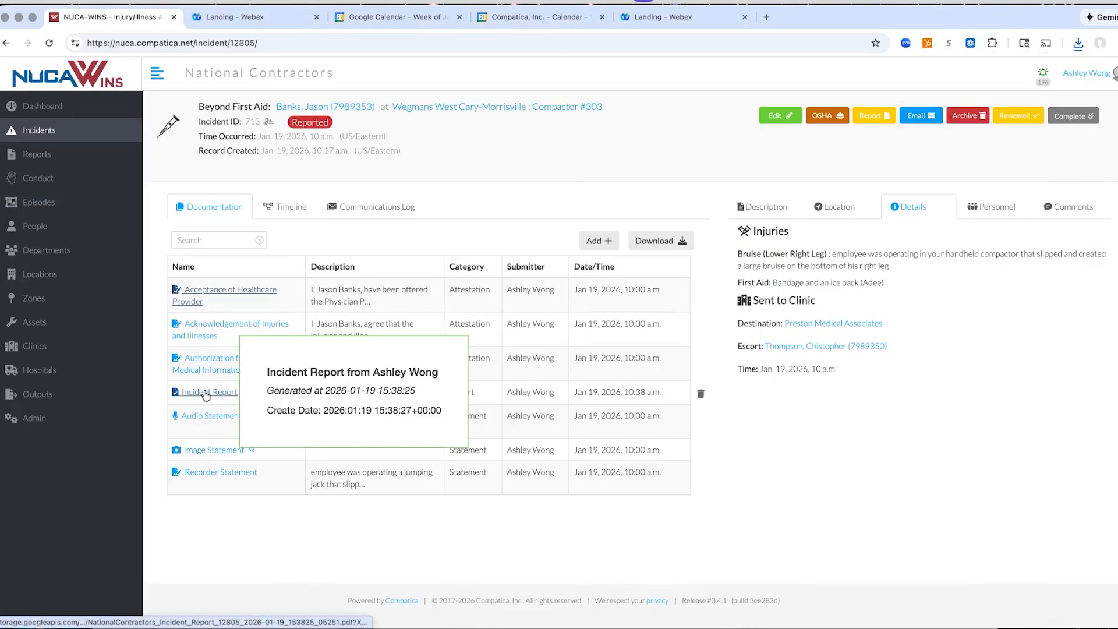
{"action": "left_click", "coordinate": [206, 393]}
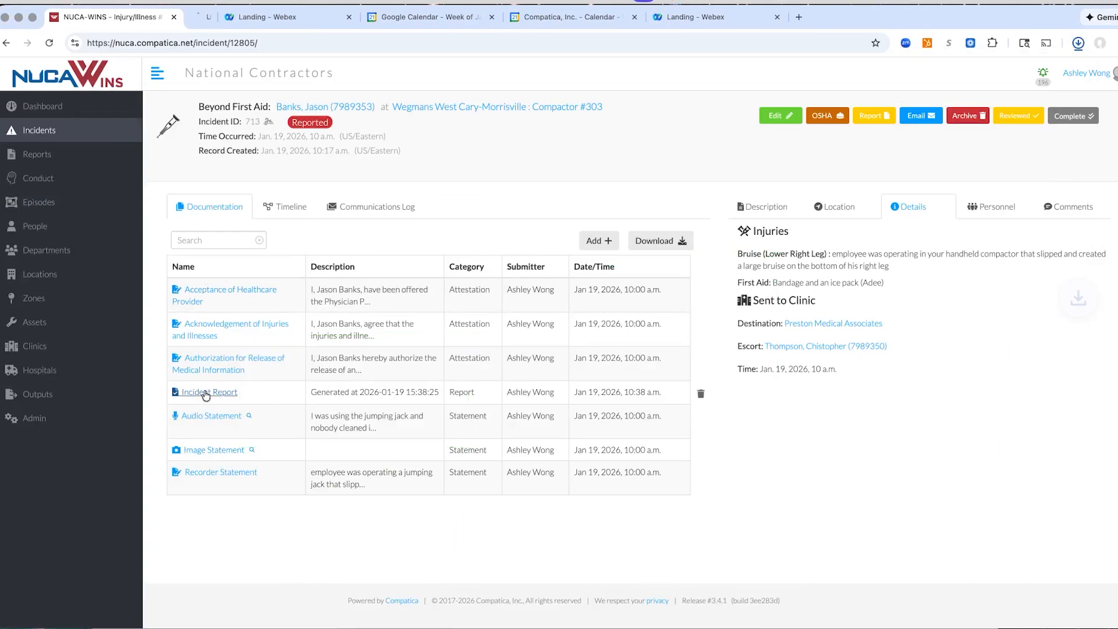
{"action": "scroll", "coordinate": [692, 370], "scroll_direction": "down", "scroll_amount": 6}
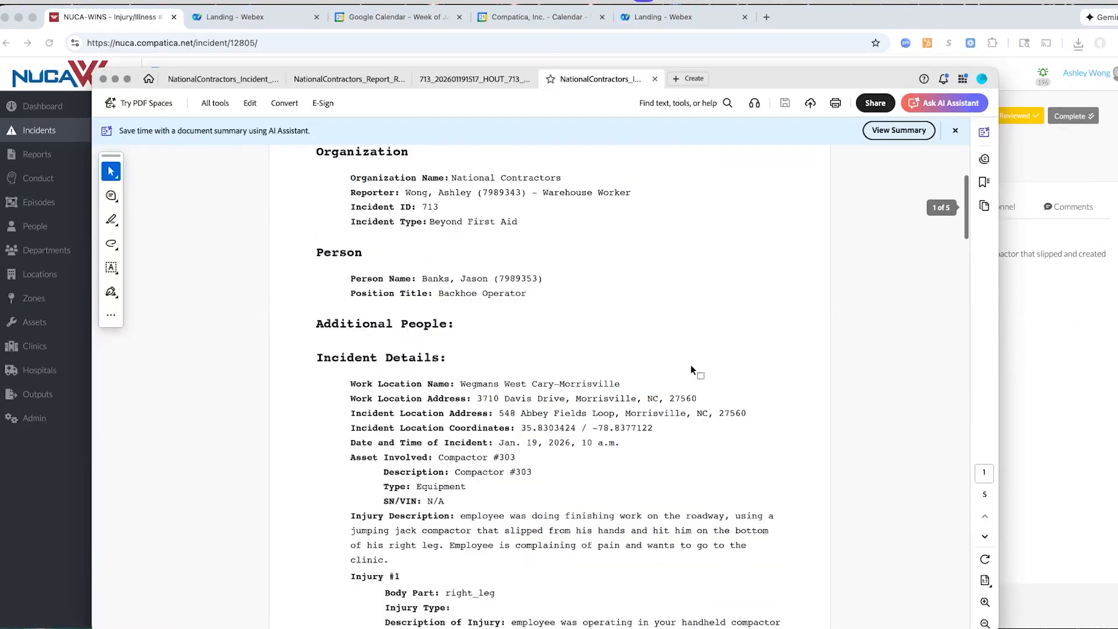
{"action": "scroll", "coordinate": [691, 366], "scroll_direction": "down", "scroll_amount": 7}
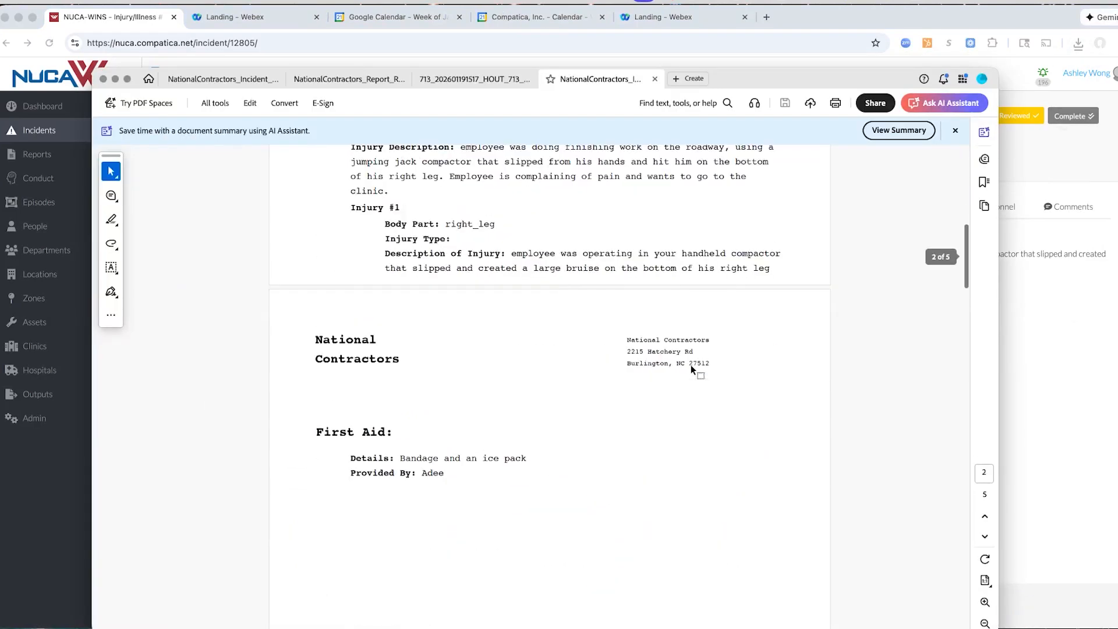
{"action": "scroll", "coordinate": [690, 364], "scroll_direction": "down", "scroll_amount": 15}
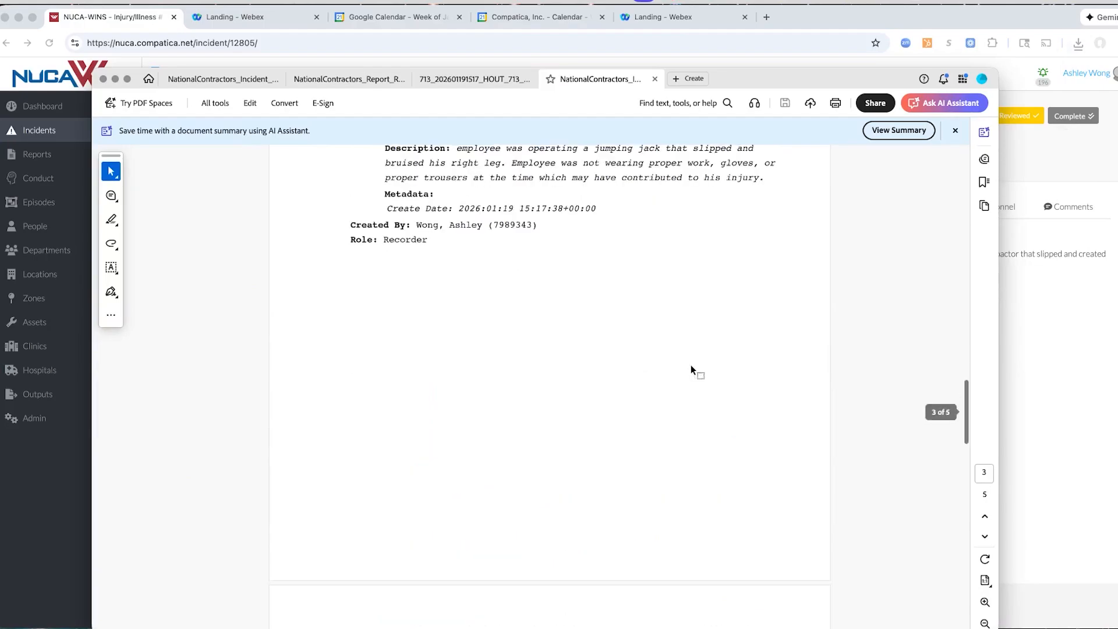
{"action": "scroll", "coordinate": [690, 365], "scroll_direction": "down", "scroll_amount": 2}
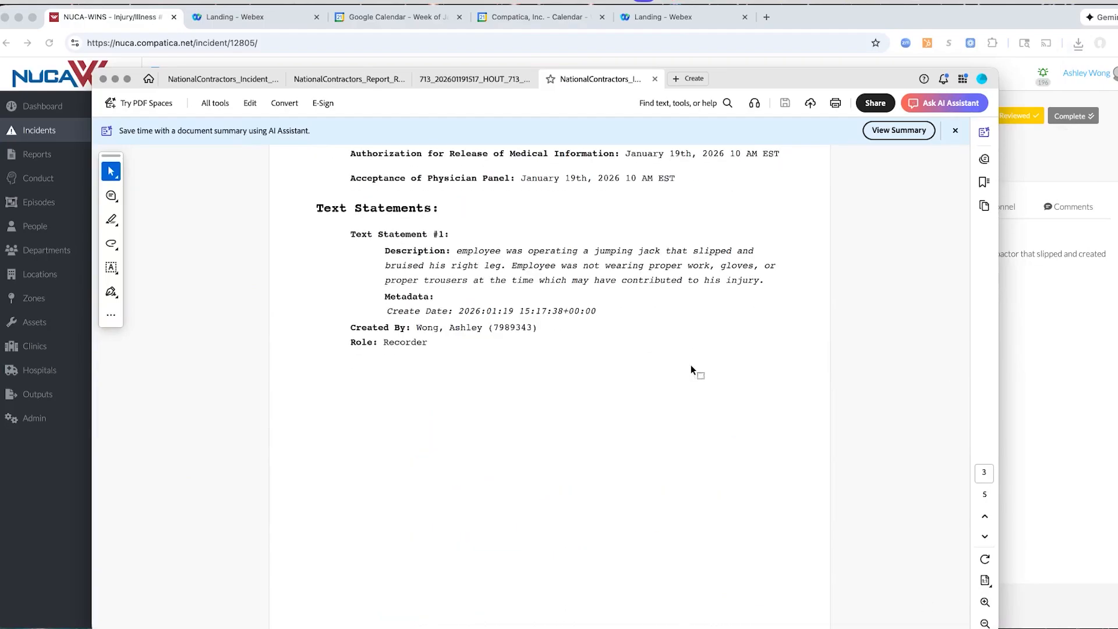
{"action": "scroll", "coordinate": [660, 283], "scroll_direction": "down", "scroll_amount": 14}
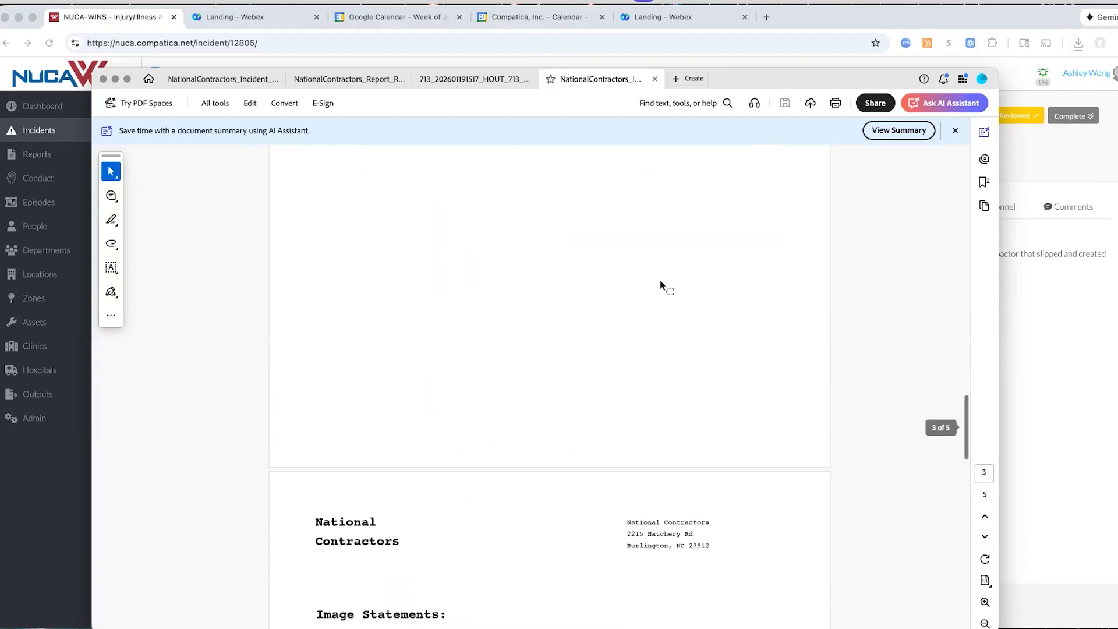
{"action": "scroll", "coordinate": [660, 284], "scroll_direction": "down", "scroll_amount": 6}
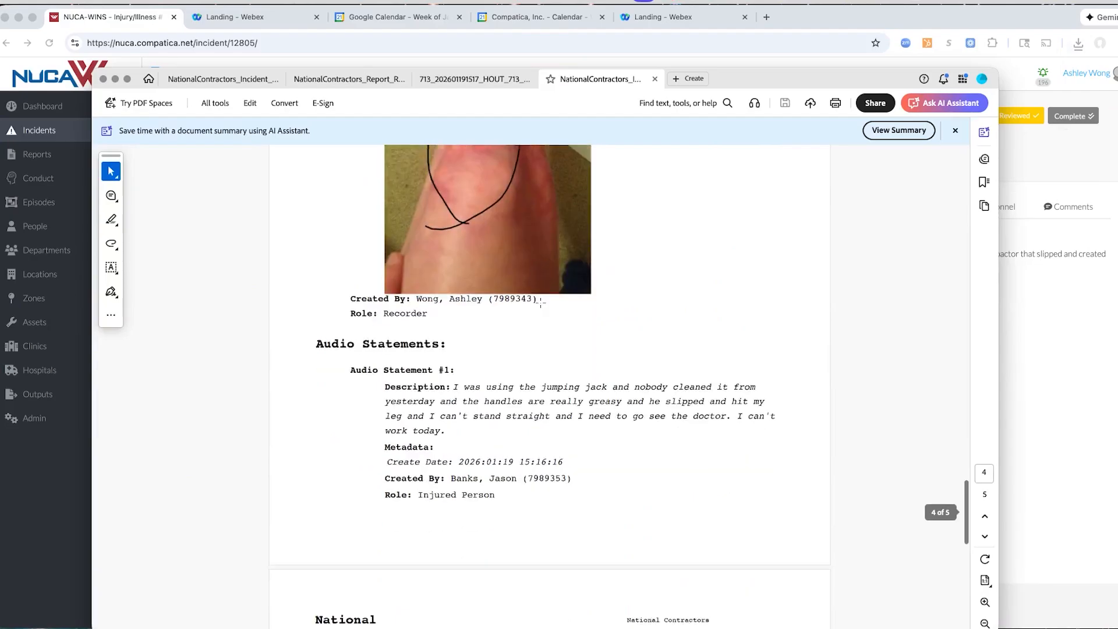
{"action": "scroll", "coordinate": [539, 301], "scroll_direction": "down", "scroll_amount": 2}
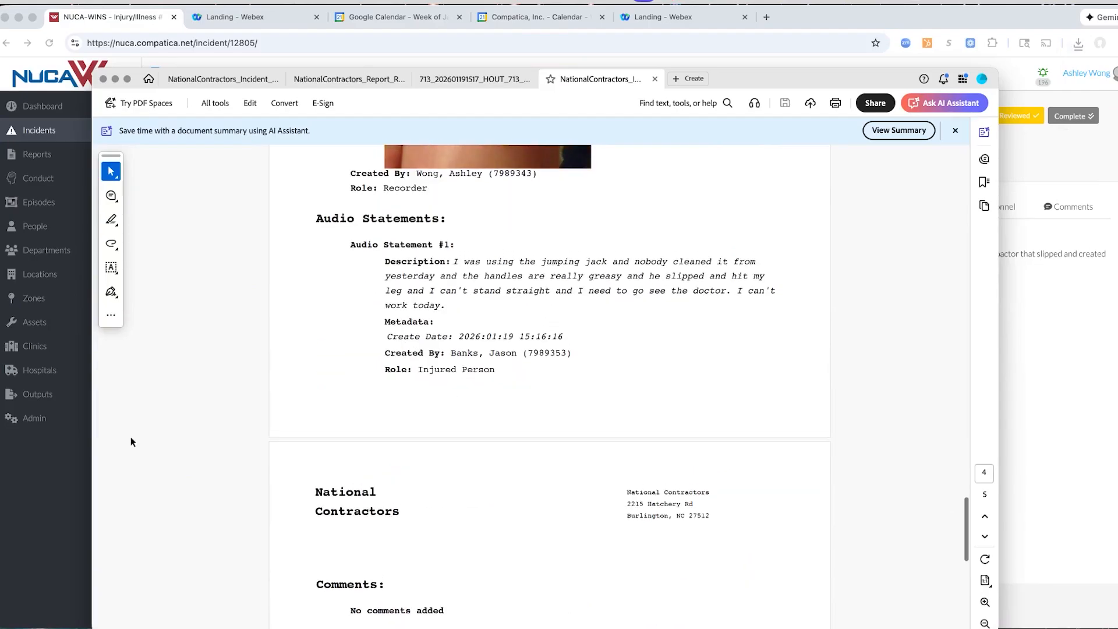
{"action": "left_click", "coordinate": [53, 482]}
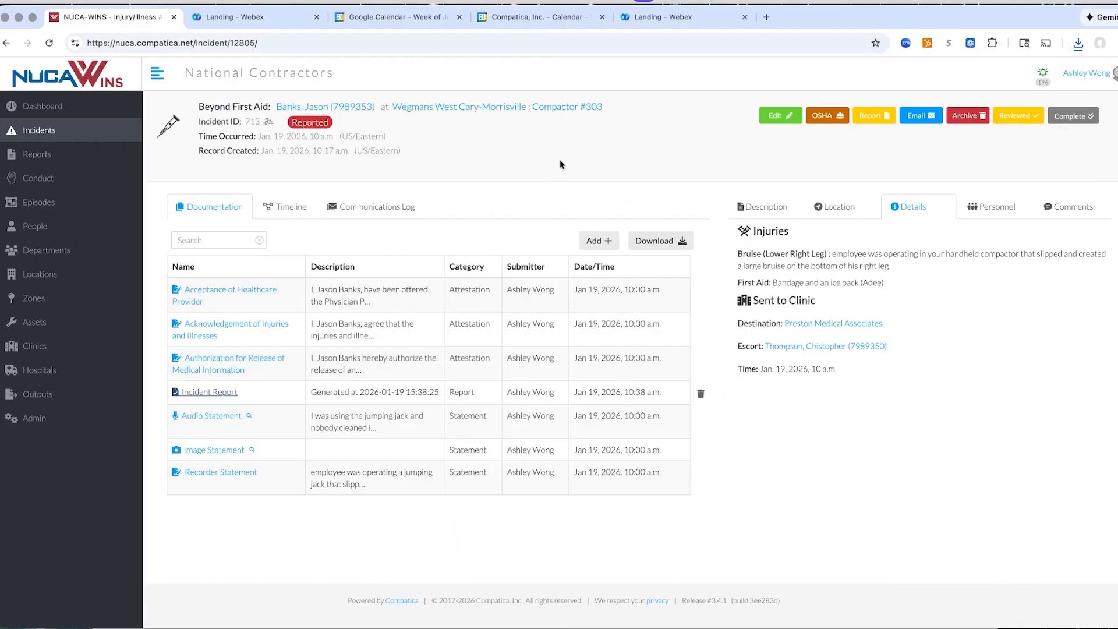
Start an OSHA 301 (2021) form for the injury incident, view its prefilled draft PDF, and return to the web portal
{"action": "left_click", "coordinate": [609, 241]}
{"action": "mouse_move", "coordinate": [559, 265]}
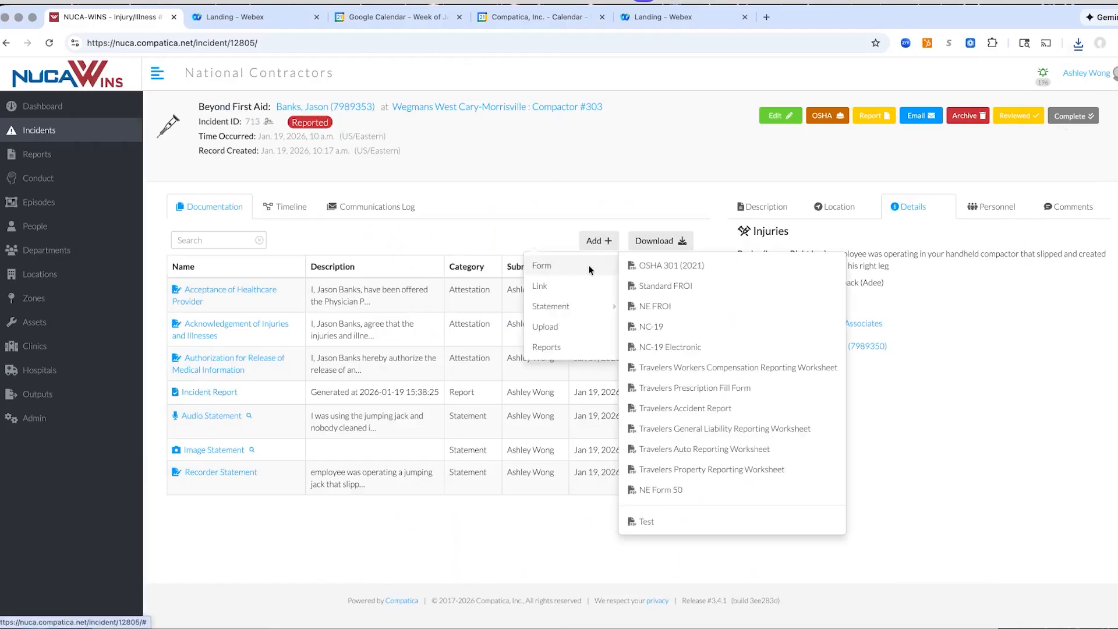
{"action": "left_click", "coordinate": [654, 267]}
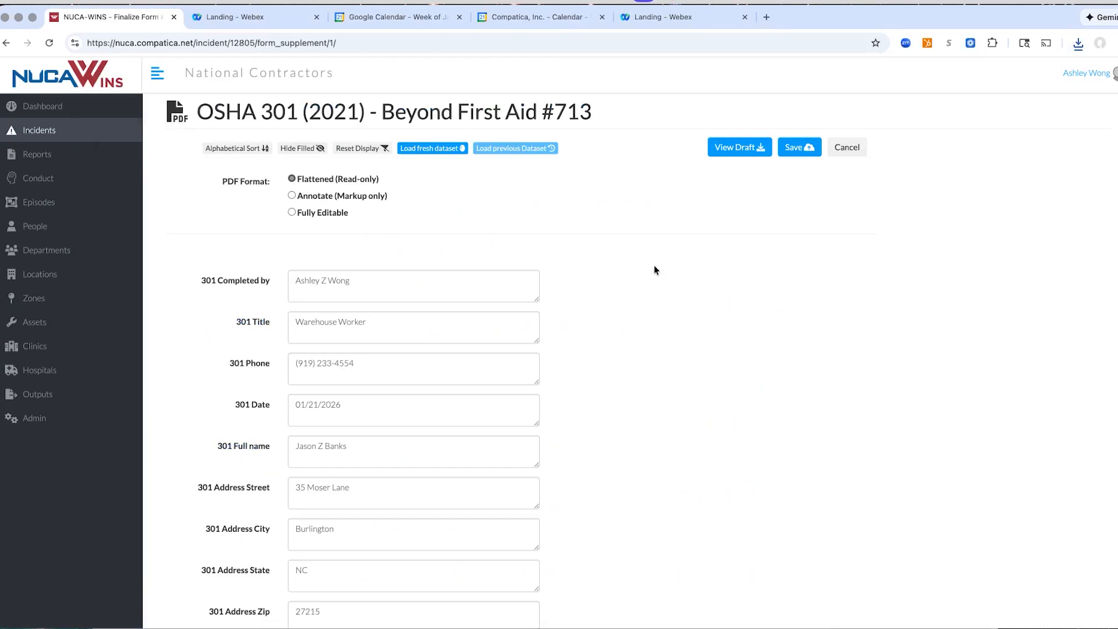
{"action": "left_click", "coordinate": [751, 153]}
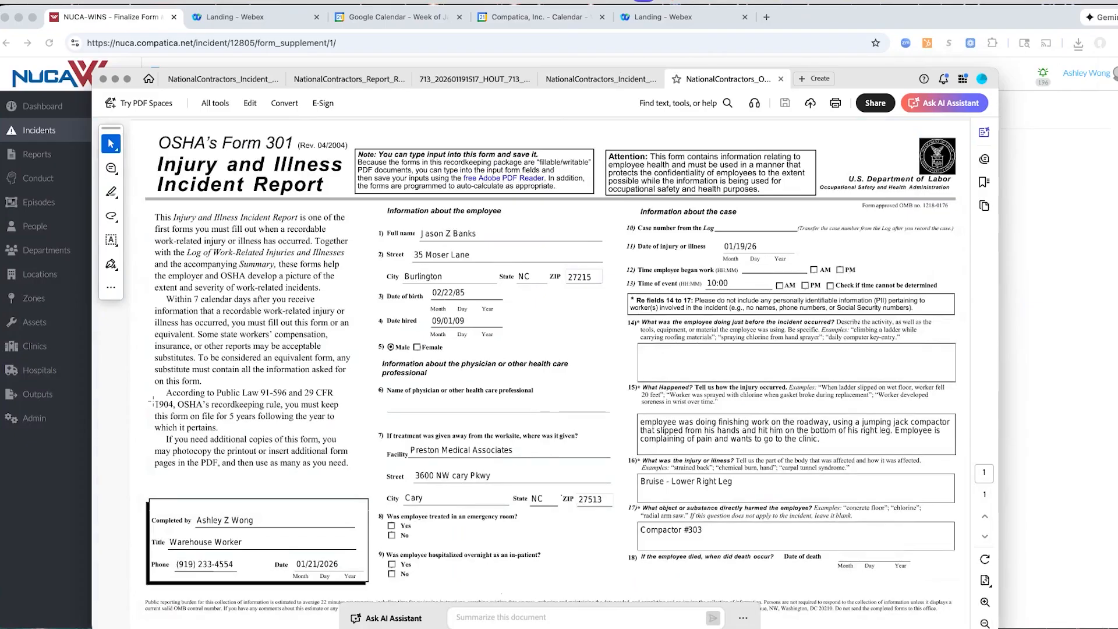
{"action": "left_click", "coordinate": [42, 450]}
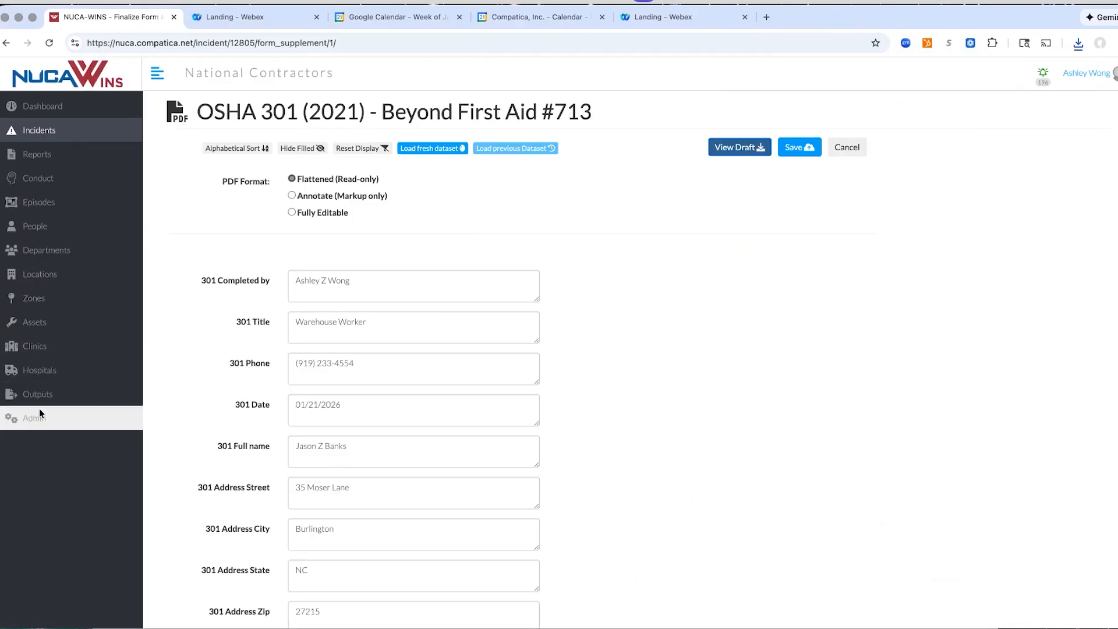
Run an AI report with the prompt "List all reports with soil type: B", adapted from the saved 2026 prompt
{"action": "left_click", "coordinate": [27, 394]}
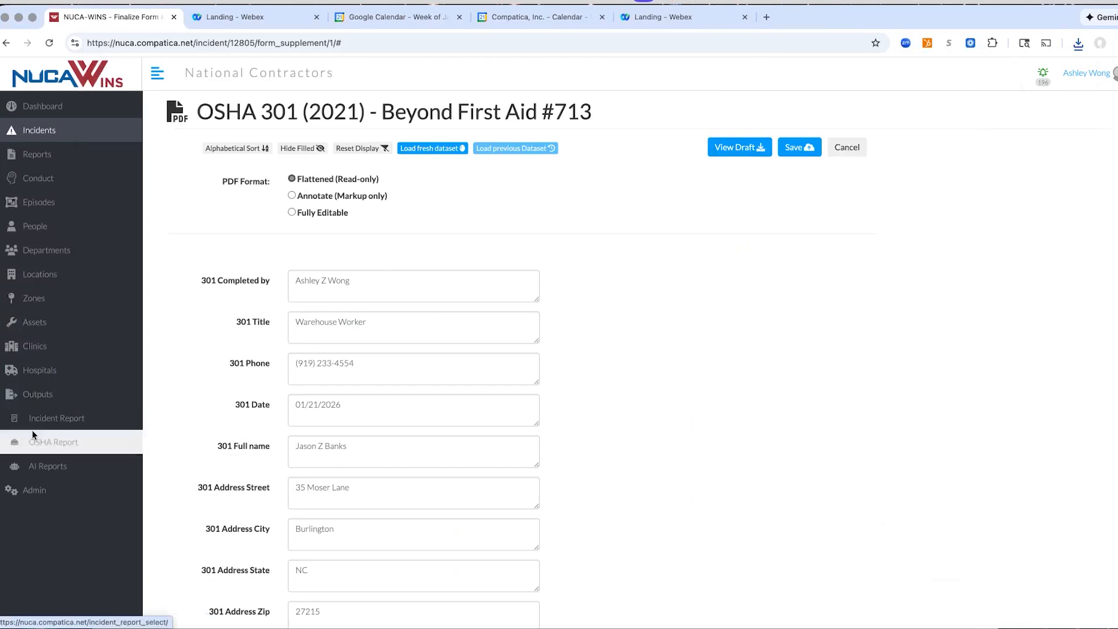
{"action": "left_click", "coordinate": [37, 467]}
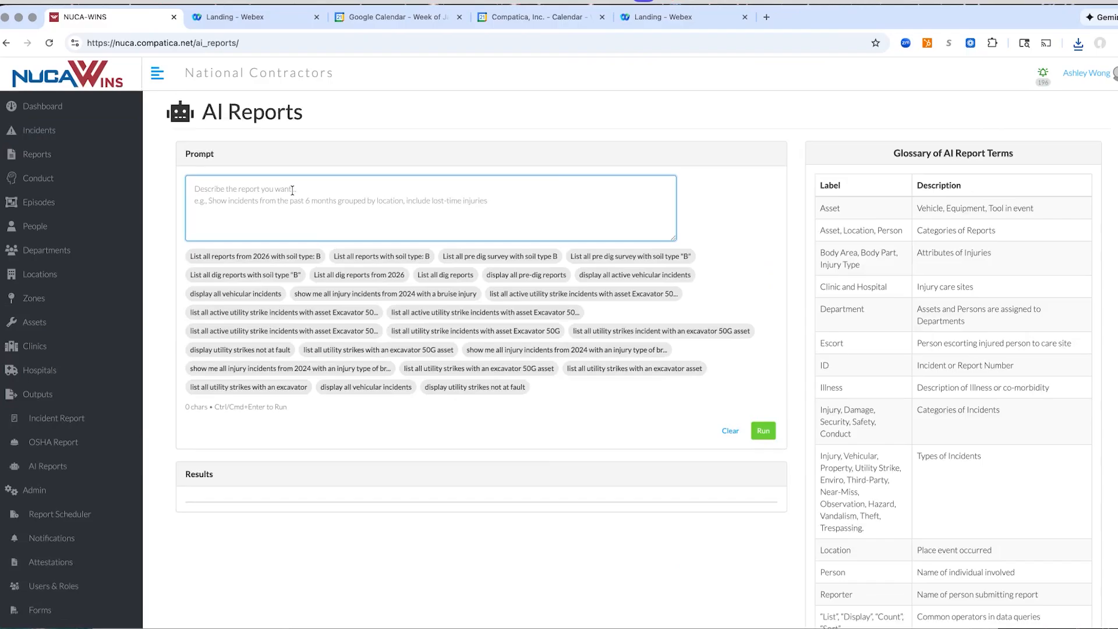
{"action": "left_click", "coordinate": [266, 258]}
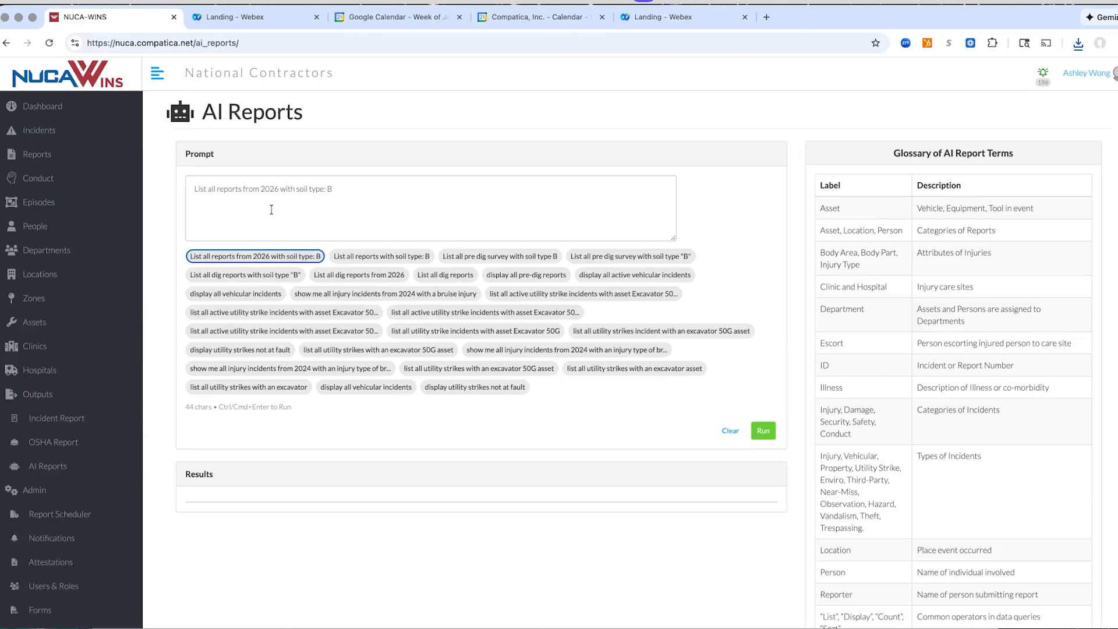
{"action": "left_click_drag", "start_coordinate": [280, 190], "coordinate": [242, 195]}
{"action": "key", "text": "BackSpace"}
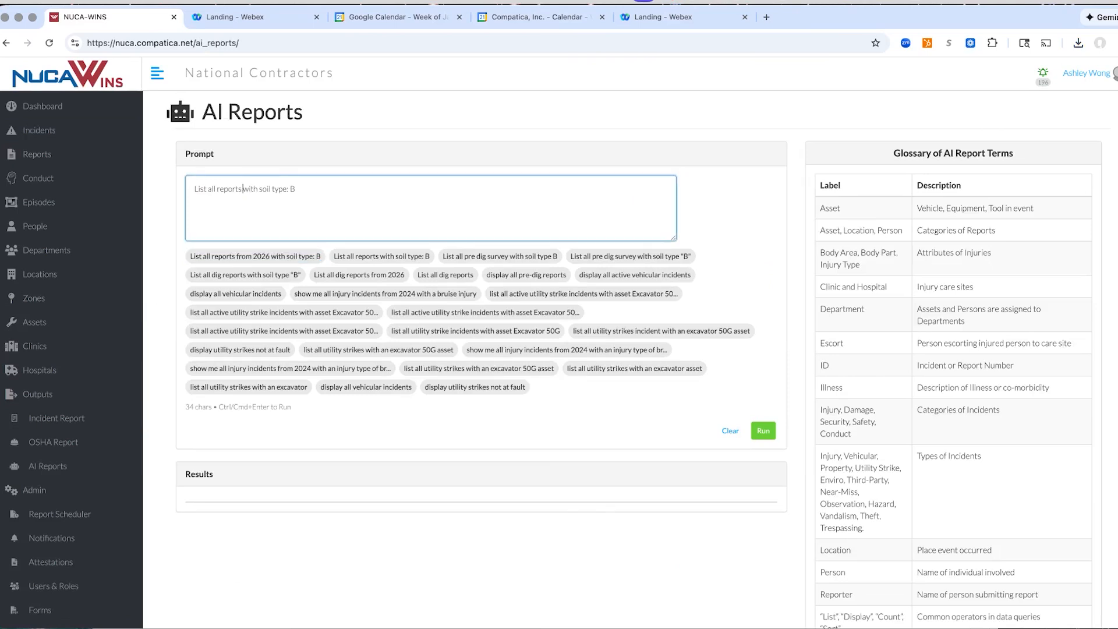
{"action": "left_click", "coordinate": [763, 430]}
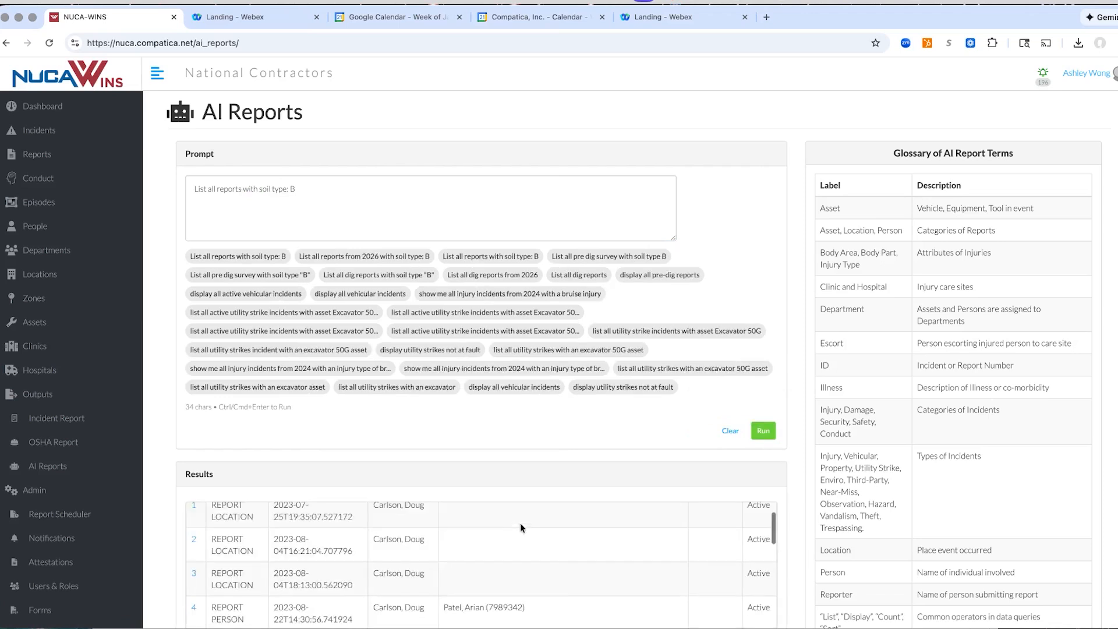
Open report 1 from the AI report results and show its documentation
{"action": "scroll", "coordinate": [165, 510], "scroll_direction": "down", "scroll_amount": 4}
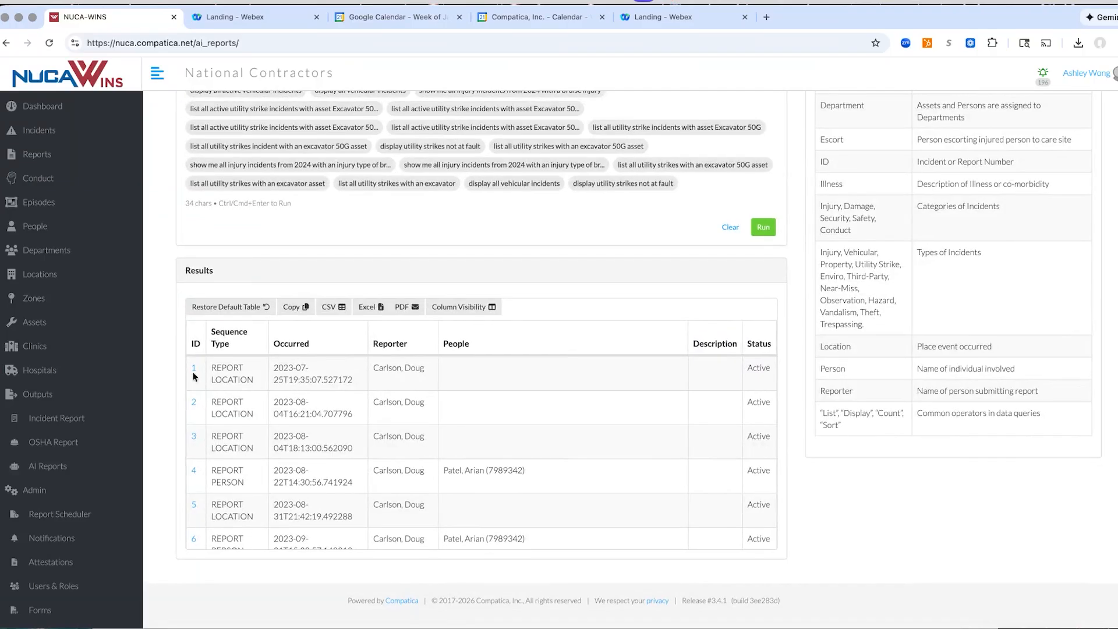
{"action": "left_click", "coordinate": [193, 370]}
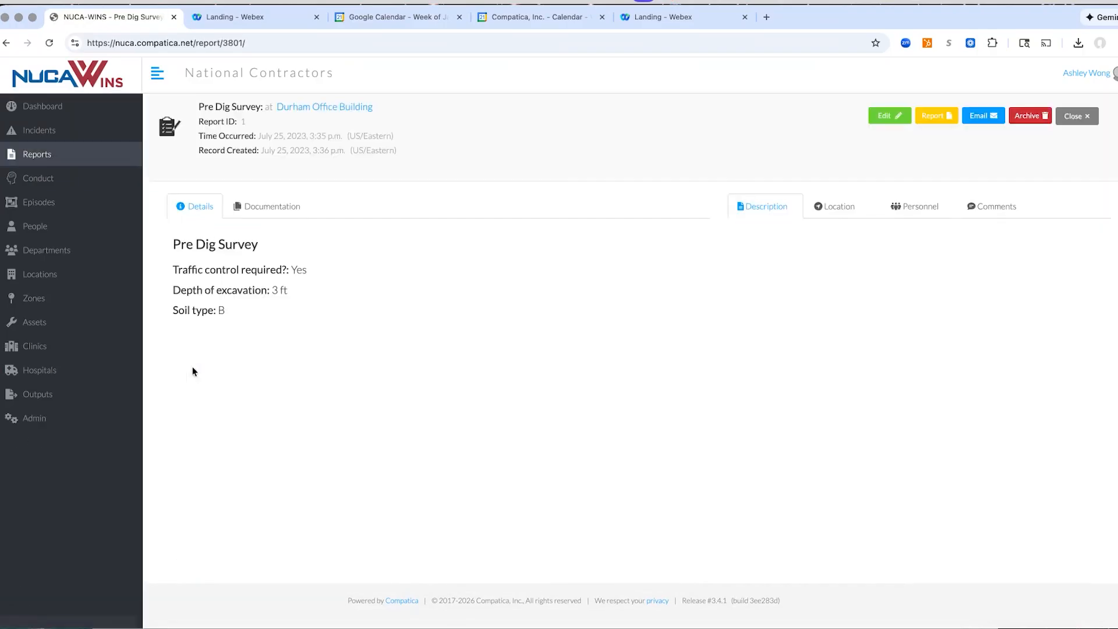
{"action": "left_click", "coordinate": [251, 205]}
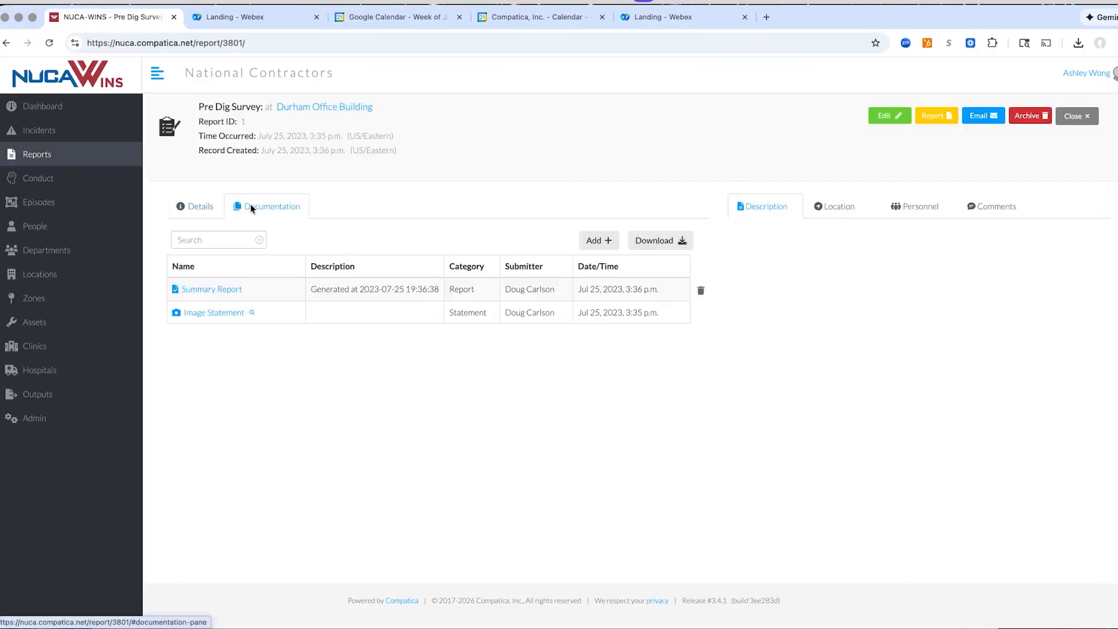
Show the pre-dig survey's details and open the map view of all incidents, reloading it to display the map
{"action": "left_click", "coordinate": [194, 209]}
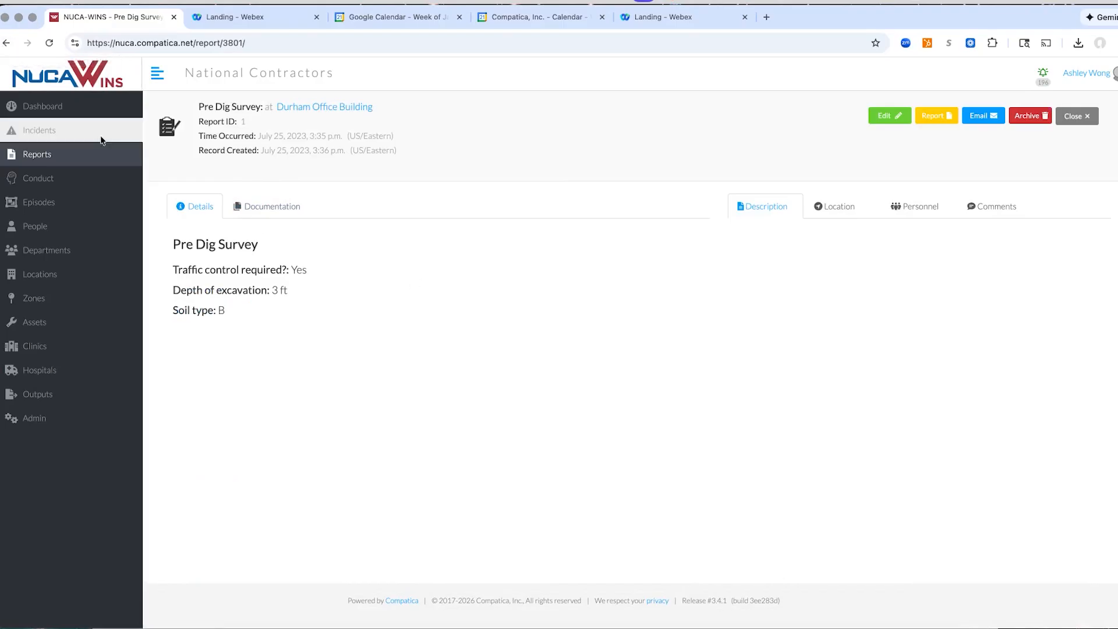
{"action": "left_click", "coordinate": [22, 133]}
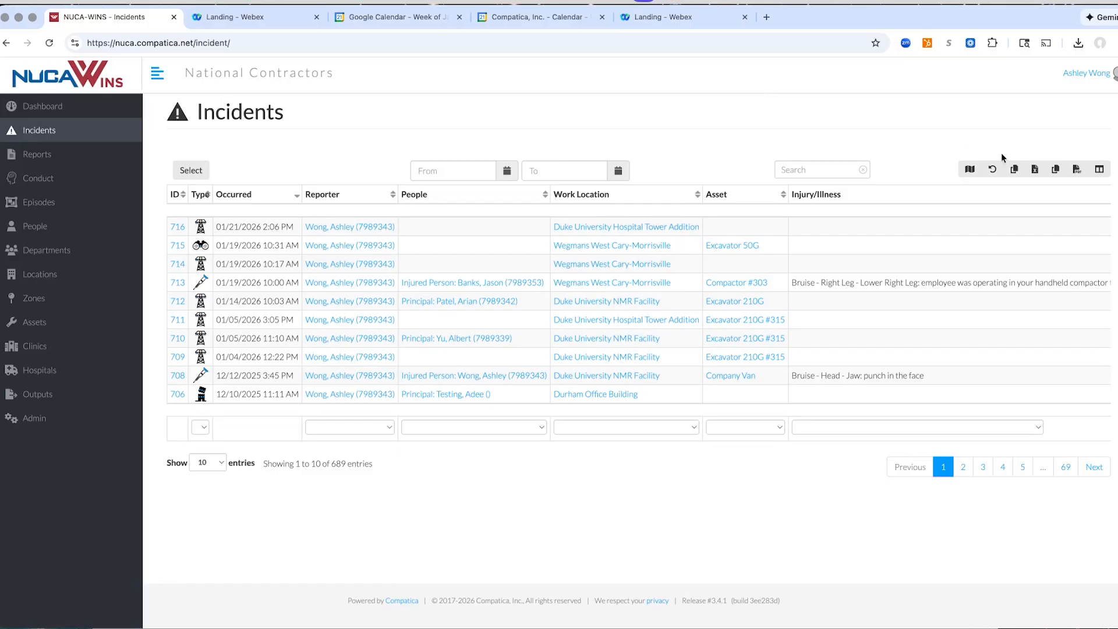
{"action": "left_click", "coordinate": [969, 170]}
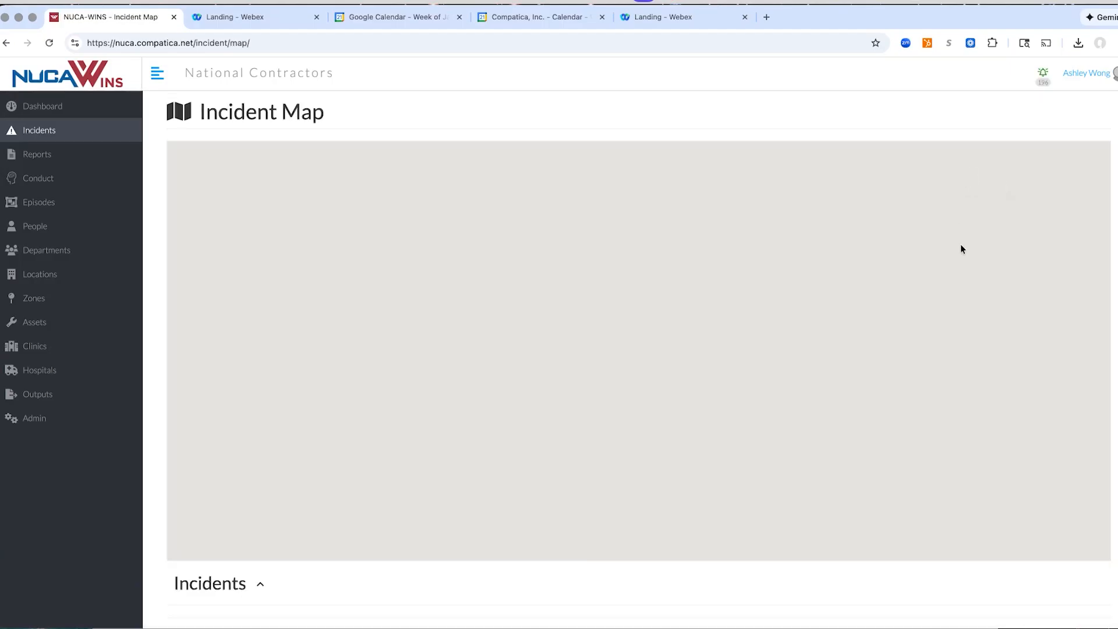
{"action": "left_click", "coordinate": [45, 43]}
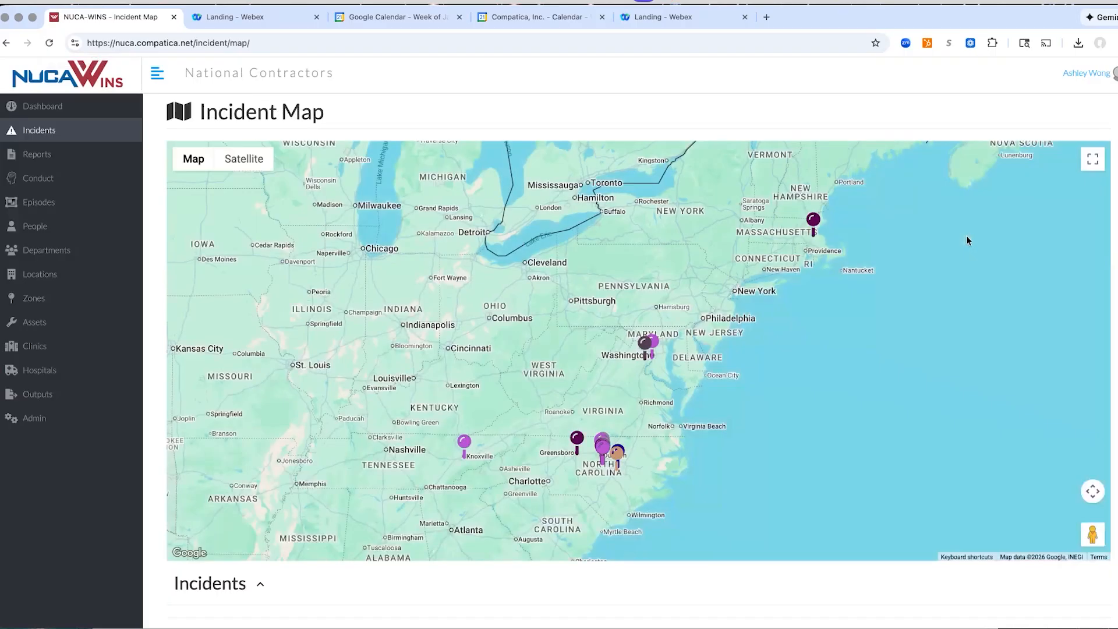
Focus the incident map on the cluster of incident pins around Morrisville and Carpenter, west of Raleigh
{"action": "left_click_drag", "start_coordinate": [638, 480], "coordinate": [658, 345]}
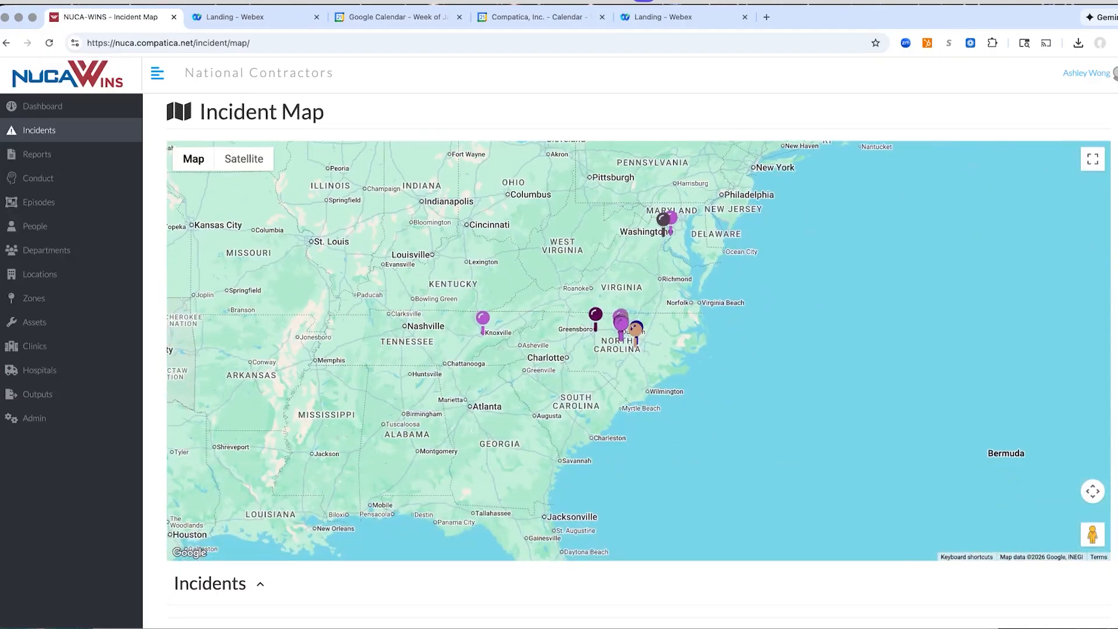
{"action": "left_click", "coordinate": [1094, 492]}
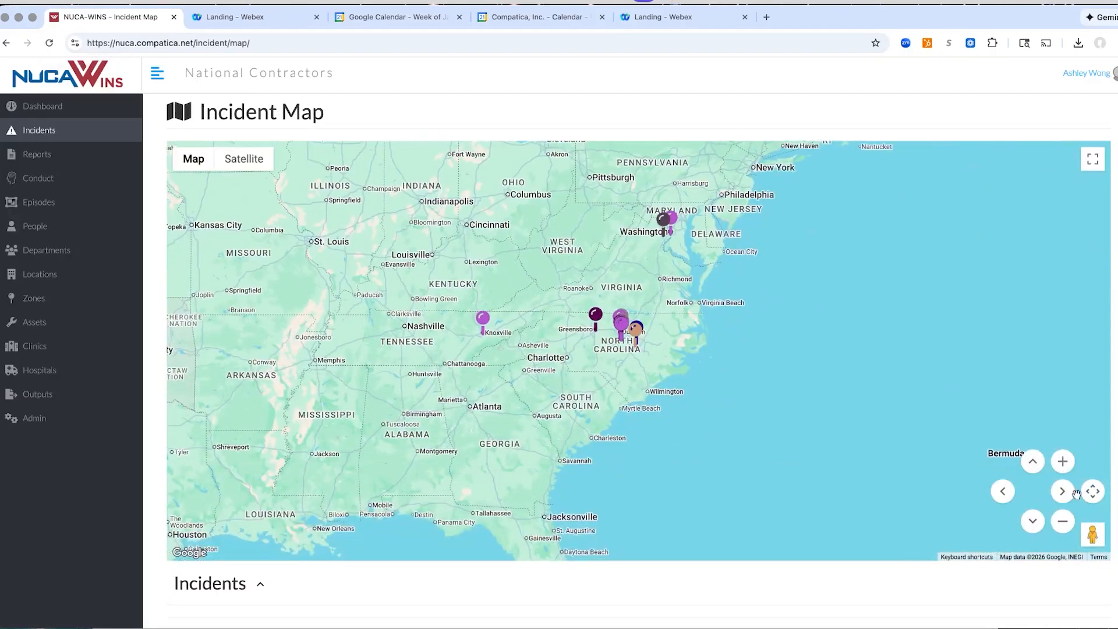
{"action": "left_click", "coordinate": [1062, 460]}
{"action": "left_click", "coordinate": [1062, 459]}
{"action": "left_click", "coordinate": [1062, 460]}
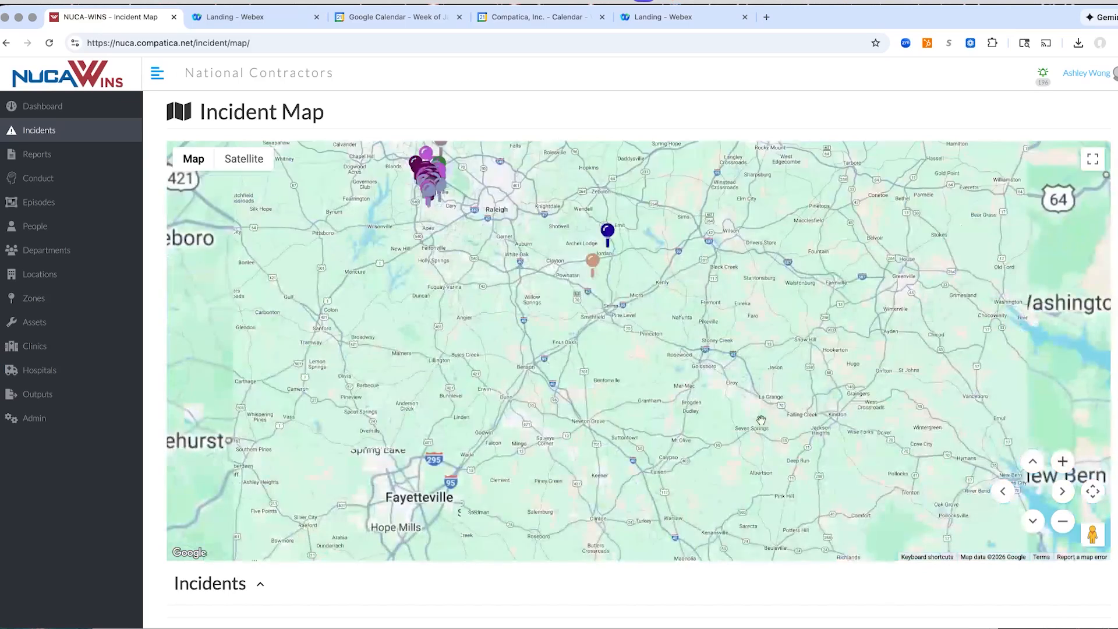
{"action": "left_click", "coordinate": [1062, 460]}
{"action": "left_click", "coordinate": [1062, 460]}
{"action": "left_click_drag", "start_coordinate": [519, 265], "coordinate": [841, 561]}
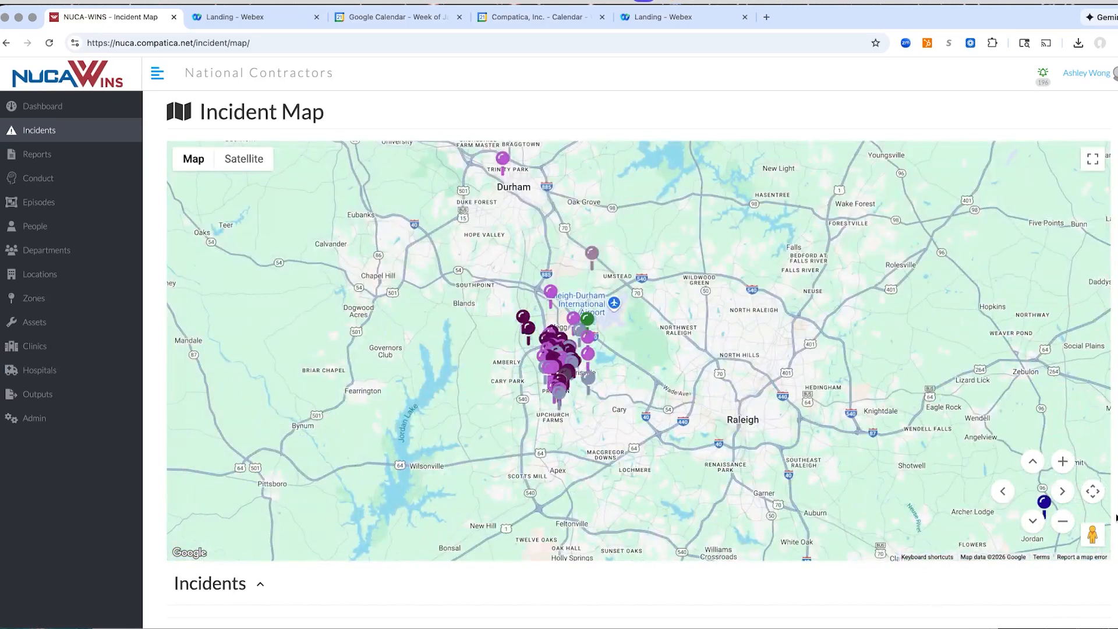
{"action": "left_click", "coordinate": [1063, 460]}
{"action": "left_click", "coordinate": [1063, 460]}
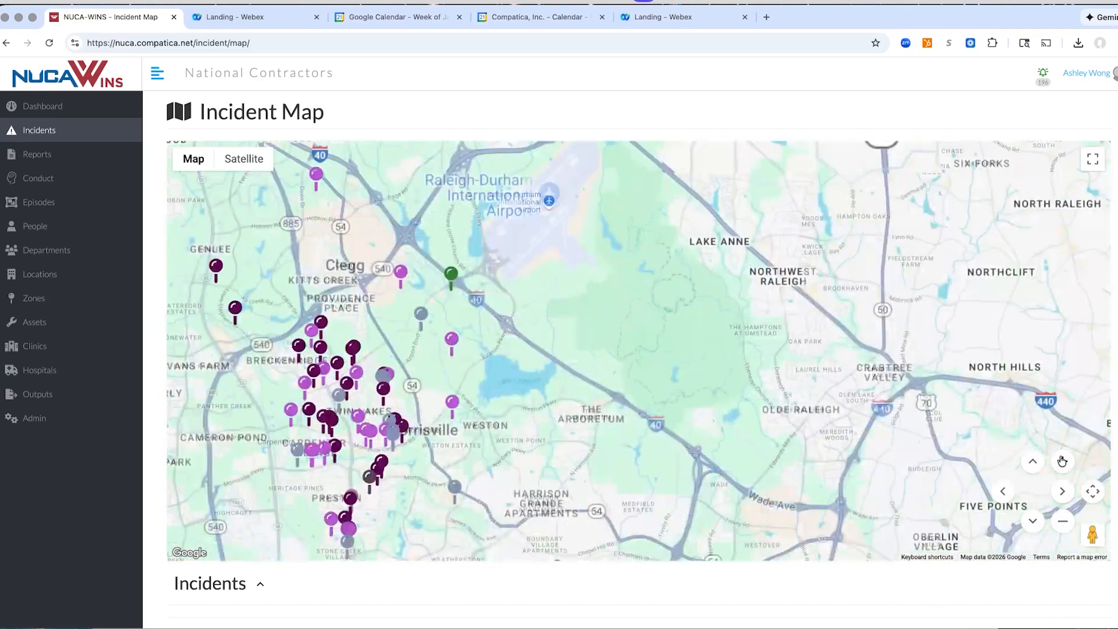
{"action": "left_click", "coordinate": [1063, 460]}
{"action": "left_click_drag", "start_coordinate": [618, 474], "coordinate": [780, 390]}
{"action": "scroll", "coordinate": [780, 390], "scroll_direction": "down", "scroll_amount": 5}
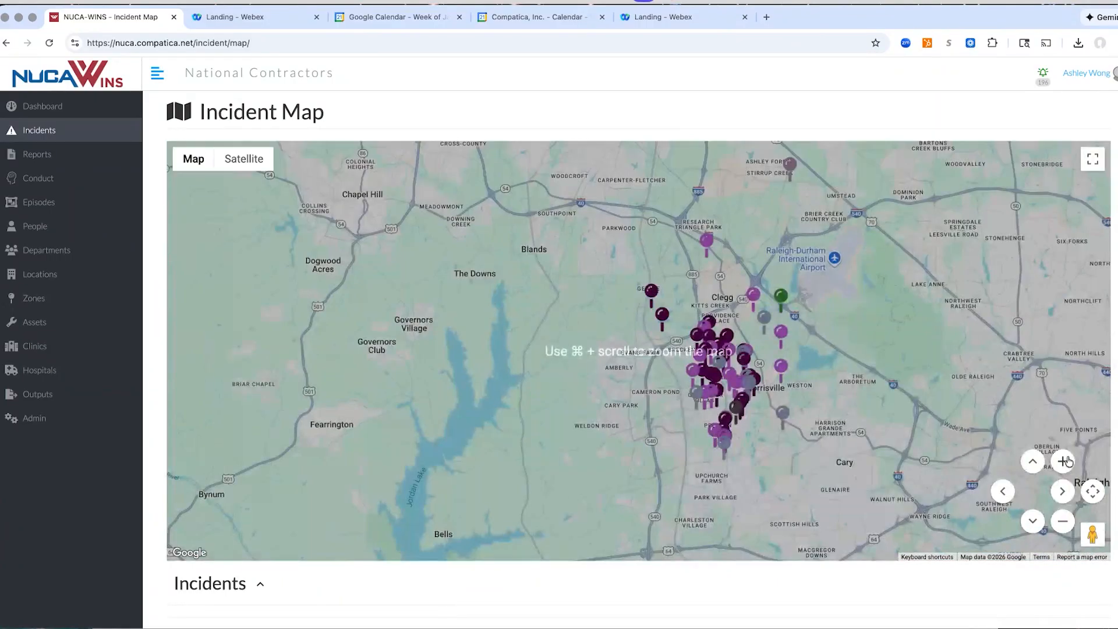
{"action": "left_click", "coordinate": [1062, 461]}
{"action": "left_click", "coordinate": [1063, 461]}
{"action": "left_click_drag", "start_coordinate": [990, 441], "coordinate": [568, 384]}
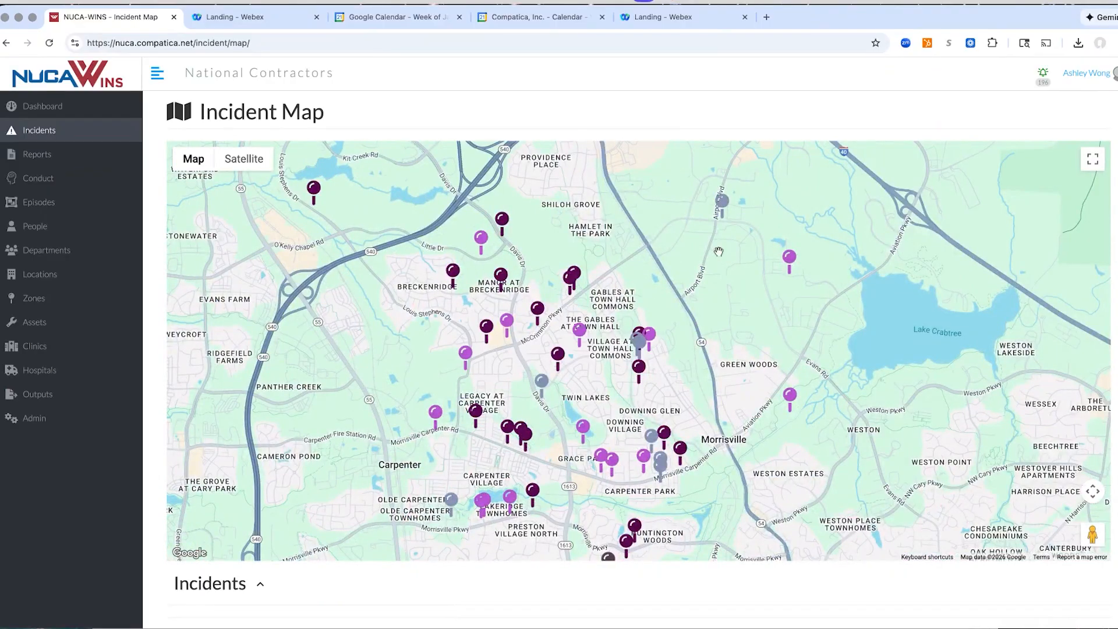
Preview the utility strike and vehicular incident pins around Morrisville, and open the Vehicular #649 incident record
{"action": "mouse_move", "coordinate": [575, 330]}
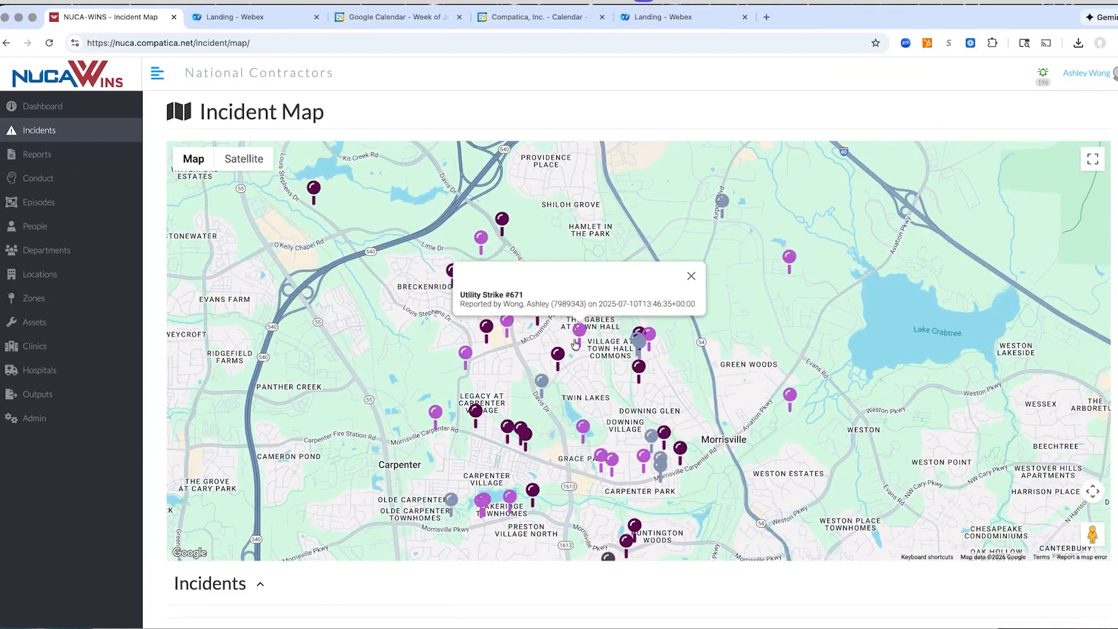
{"action": "mouse_move", "coordinate": [556, 362]}
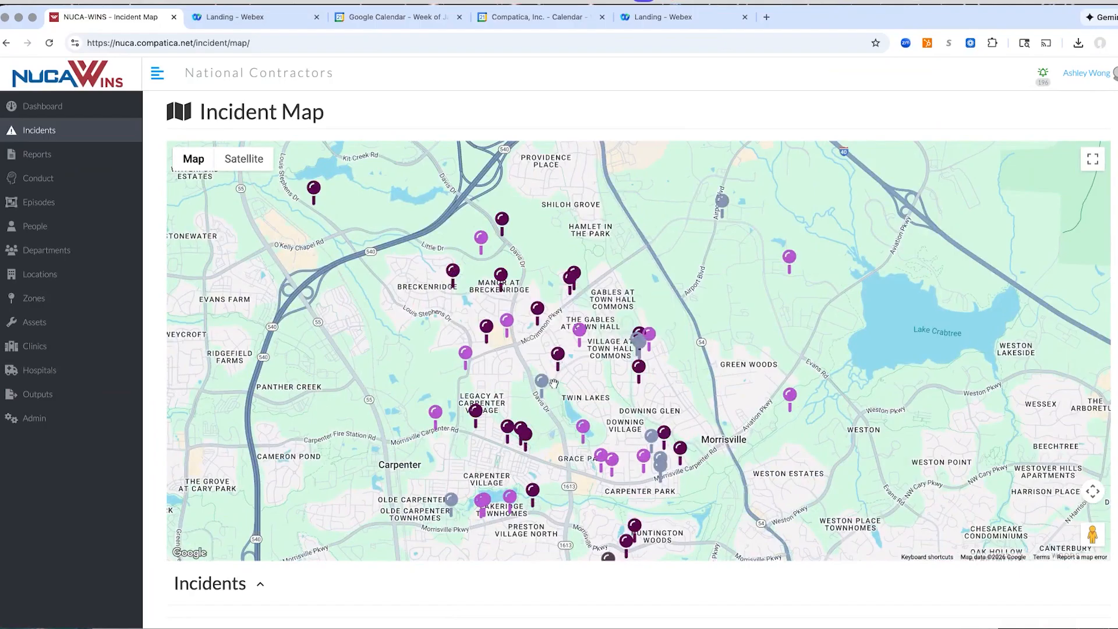
{"action": "mouse_move", "coordinate": [541, 383]}
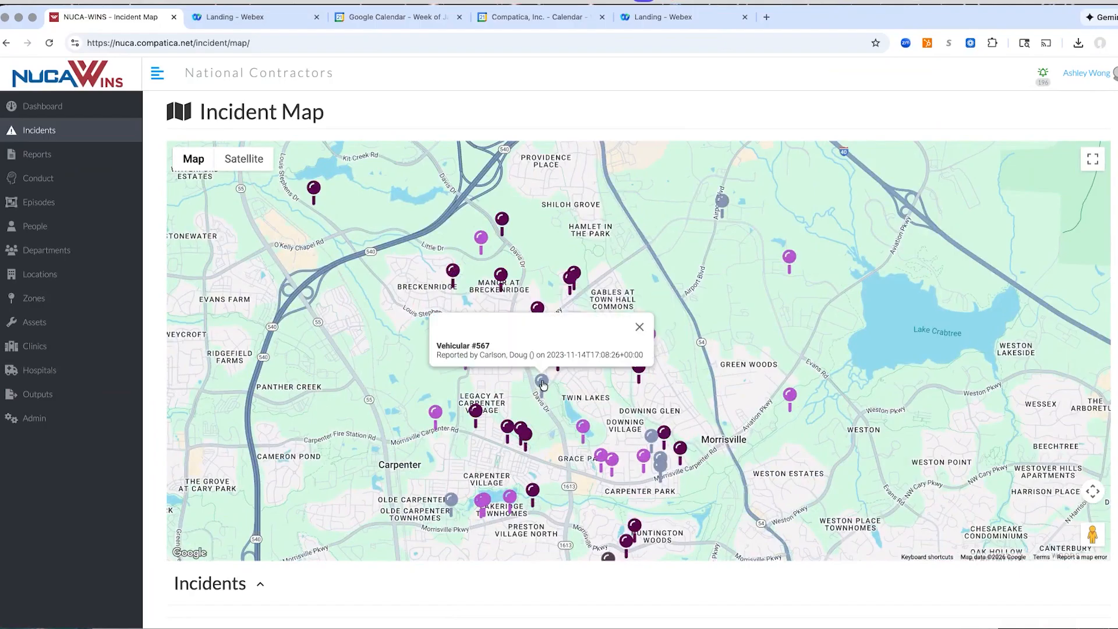
{"action": "mouse_move", "coordinate": [648, 441]}
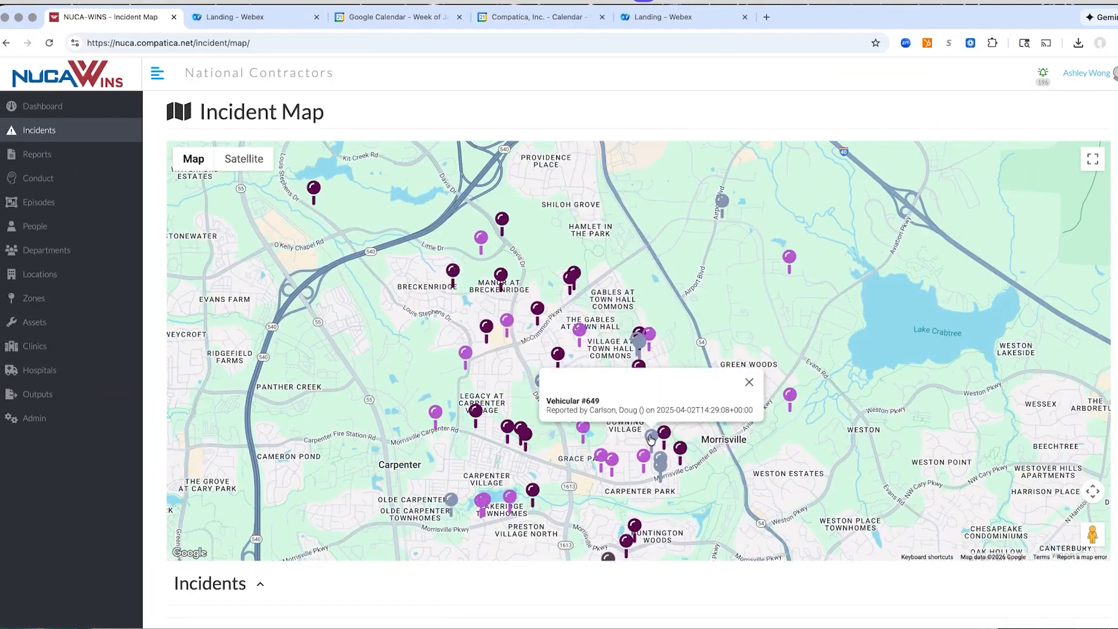
{"action": "left_click", "coordinate": [650, 439]}
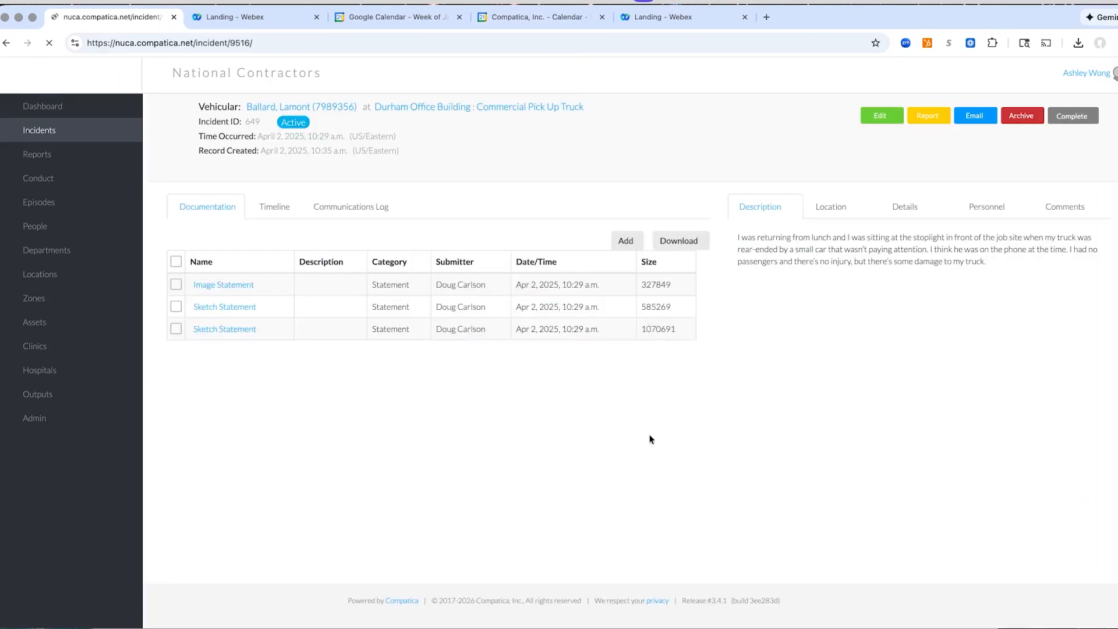
Preview the vehicular incident's image statement and both sketch statements, and go to the dashboard
{"action": "mouse_move", "coordinate": [226, 290]}
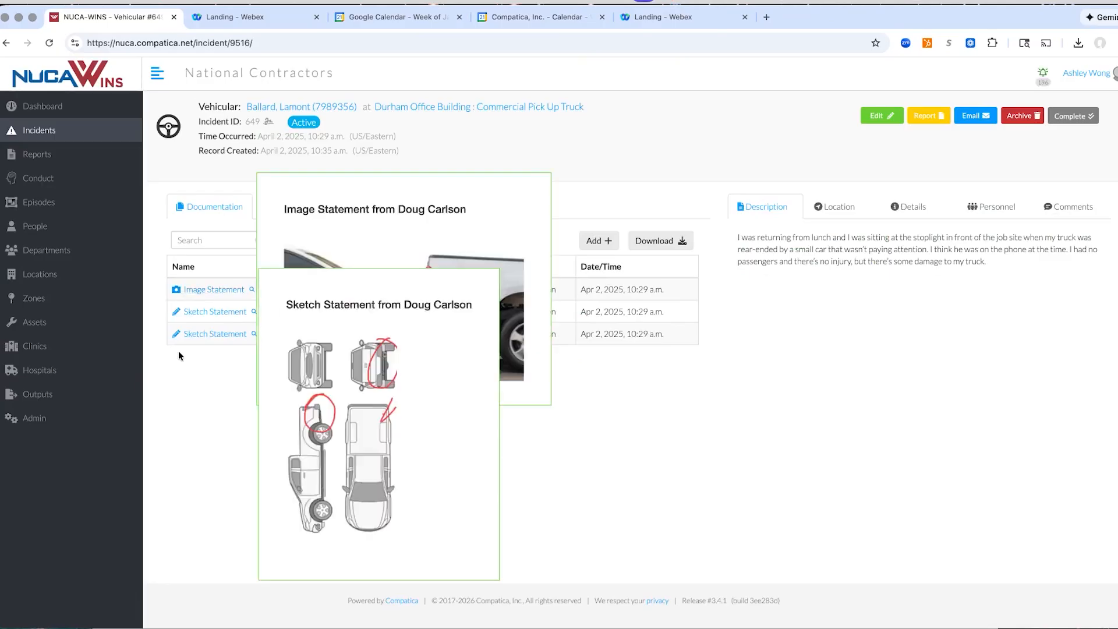
{"action": "mouse_move", "coordinate": [202, 312]}
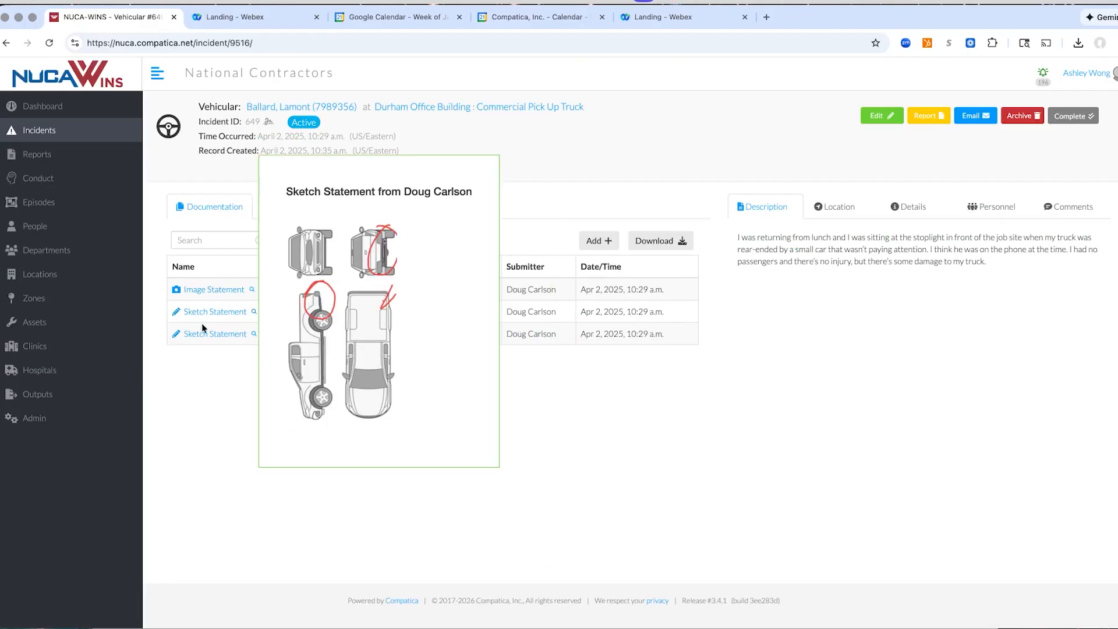
{"action": "mouse_move", "coordinate": [199, 335]}
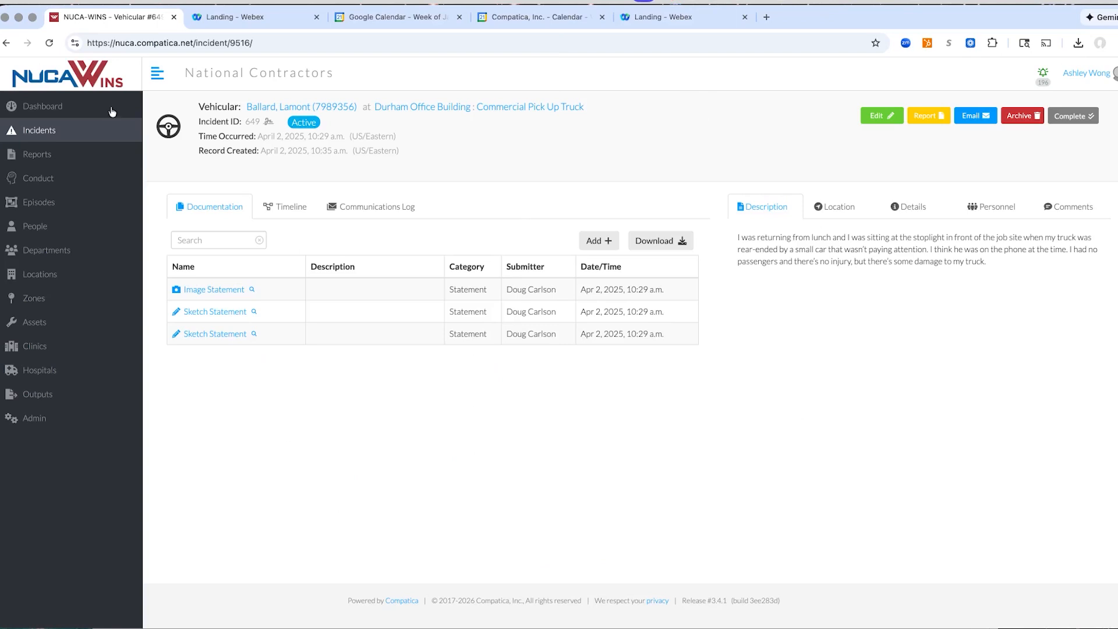
{"action": "left_click", "coordinate": [58, 107]}
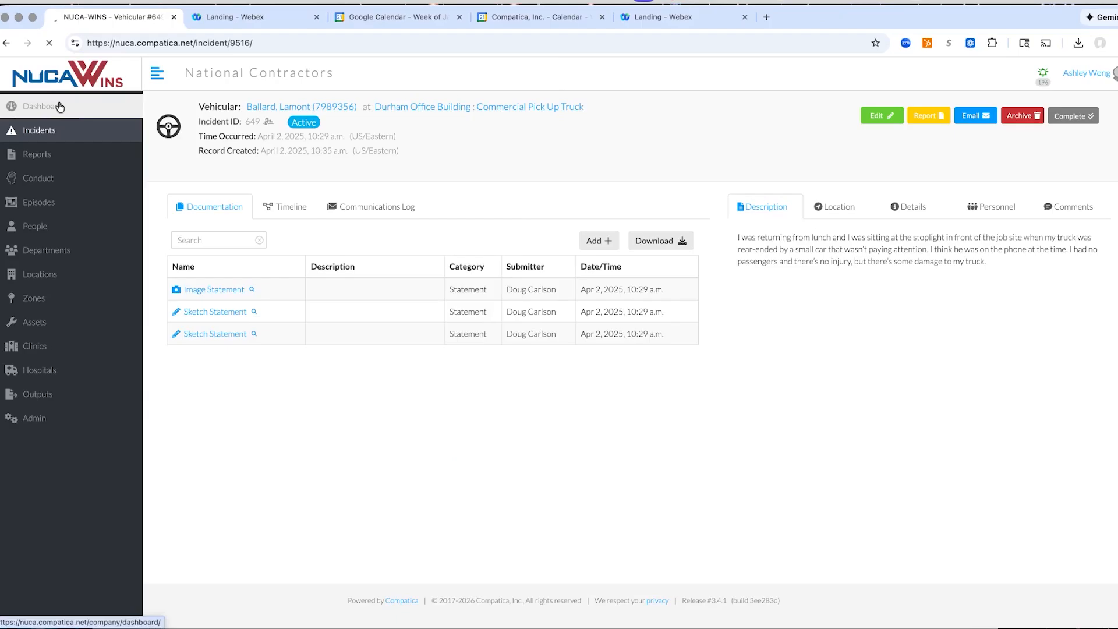
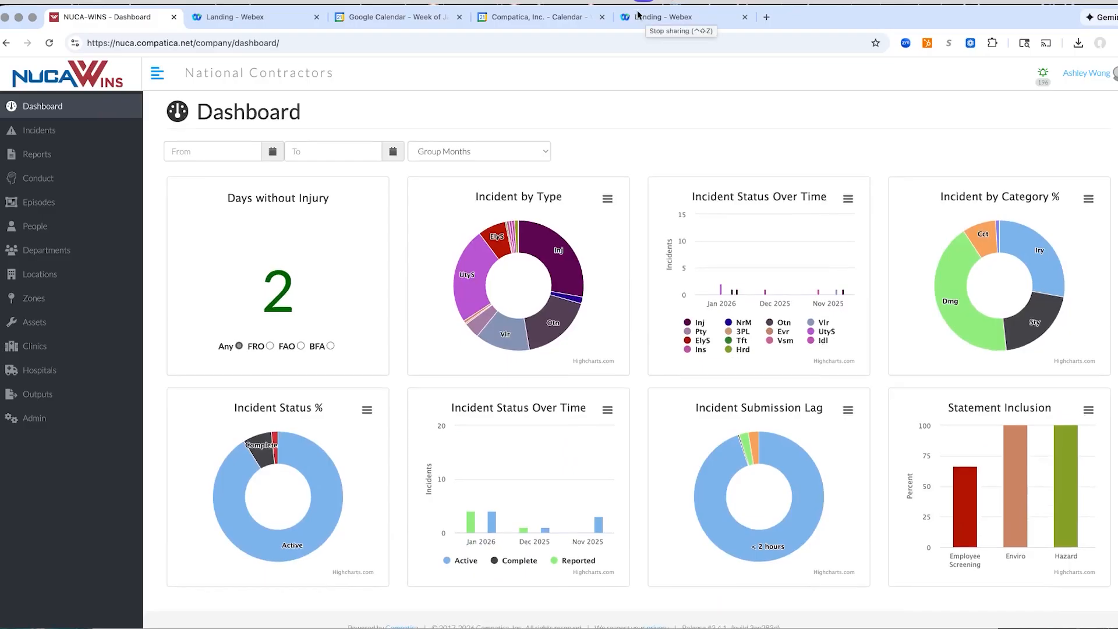
Stop sharing the screen with the online meeting
{"action": "left_click", "coordinate": [644, 11]}
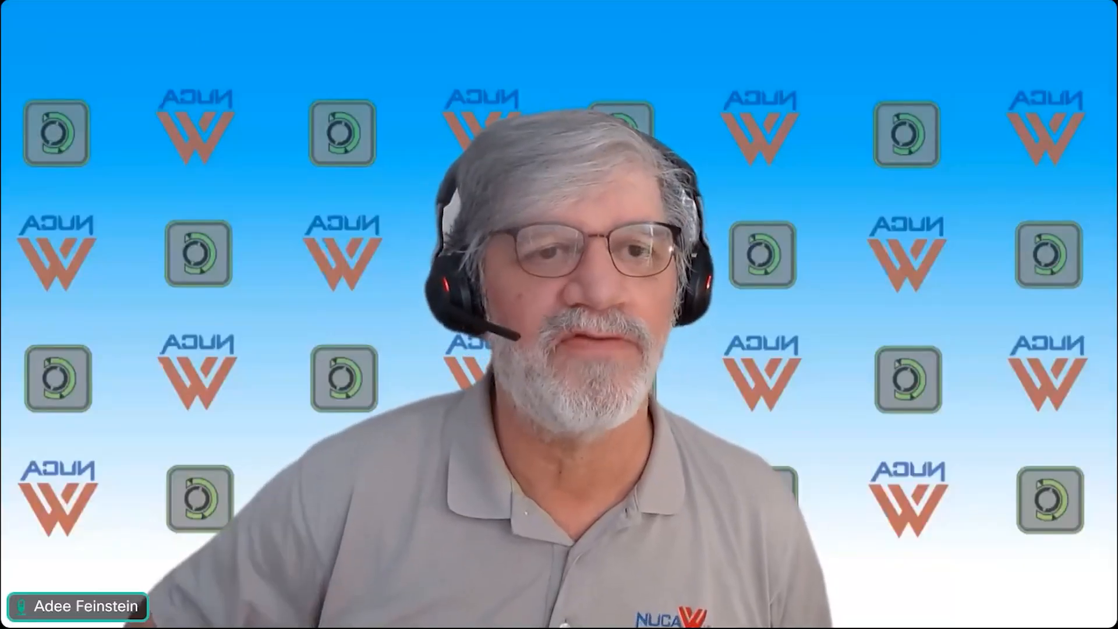